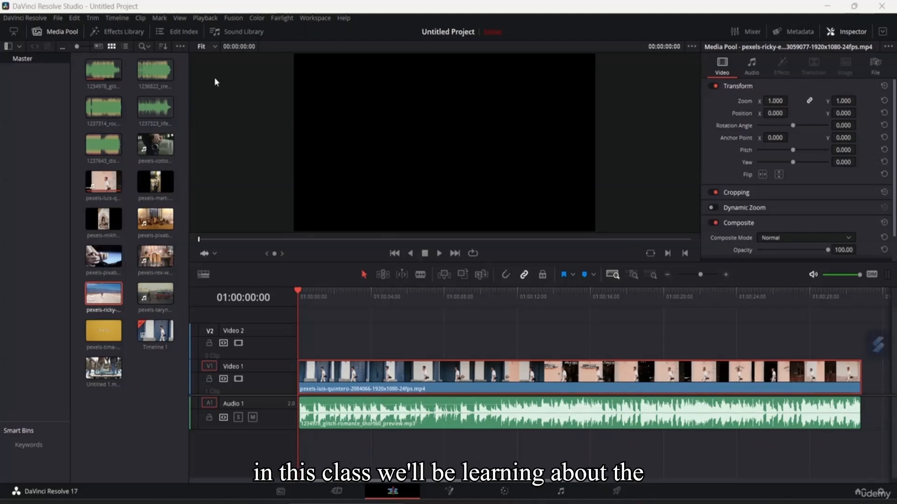
# - Show the effects library and look through the effects available in its Effects category
pyautogui.click(122, 32)
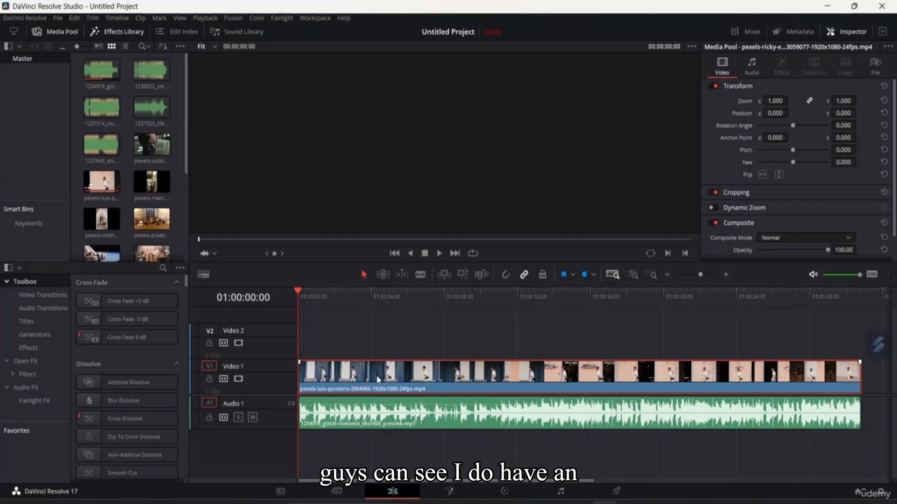
pyautogui.click(362, 416)
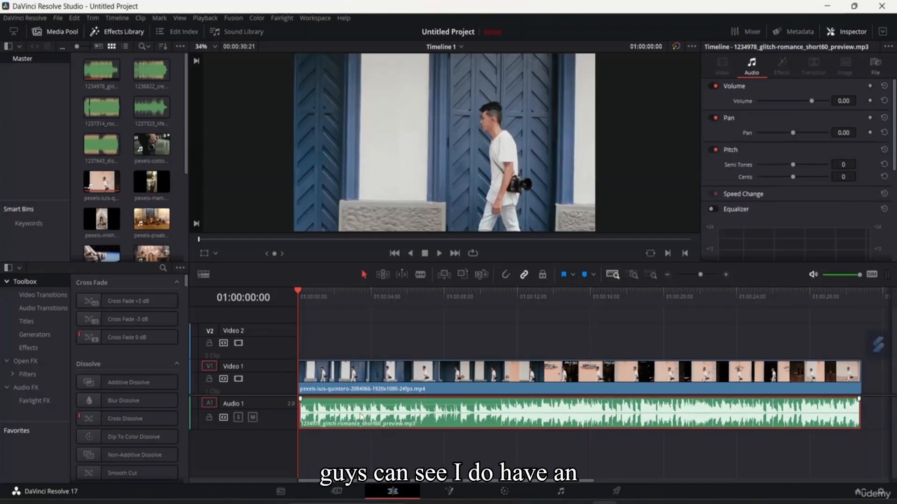
pyautogui.click(364, 381)
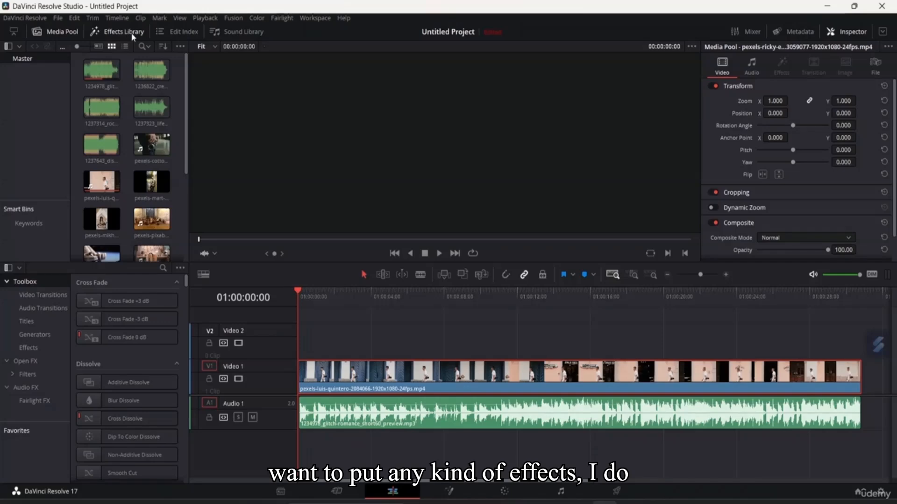
pyautogui.click(132, 32)
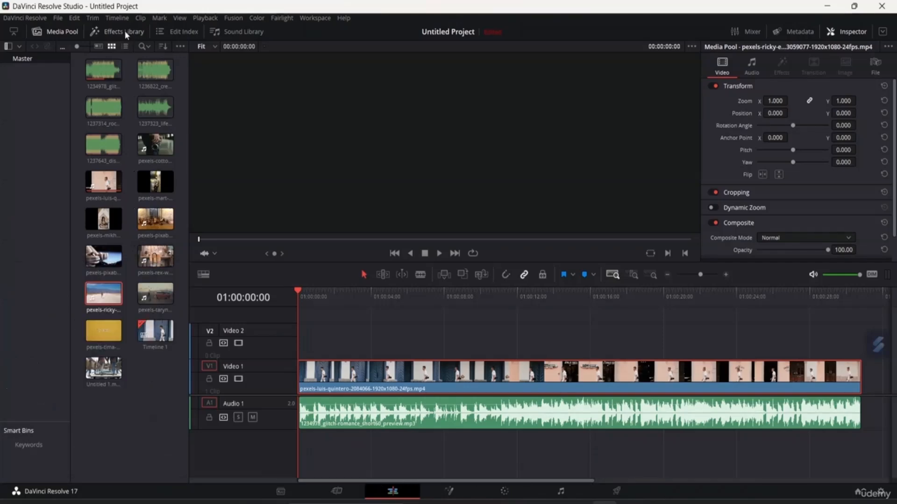
pyautogui.click(125, 32)
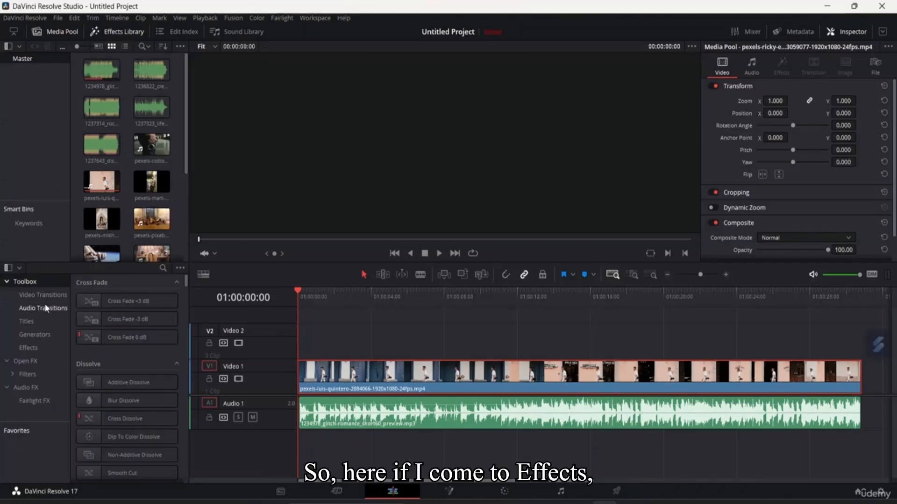
pyautogui.click(42, 349)
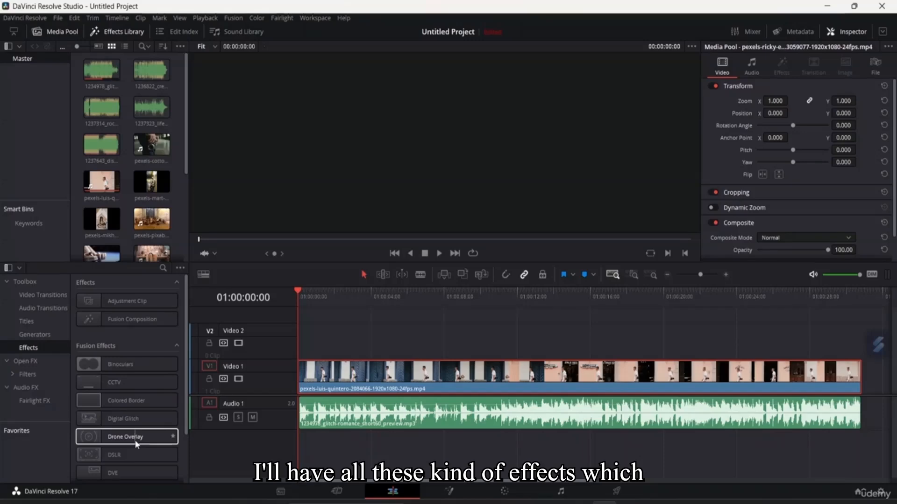
# - Add the basic Text title to the start of the Video 2 track, above the video clip
pyautogui.click(36, 321)
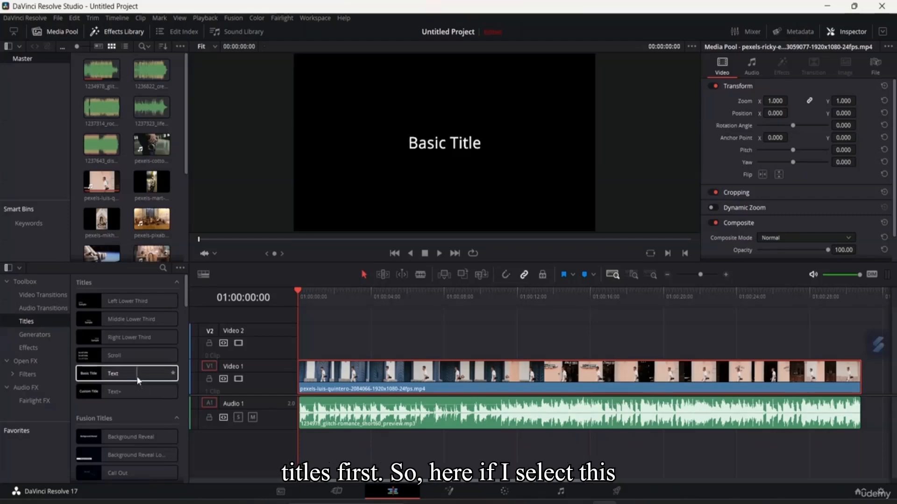
pyautogui.click(137, 379)
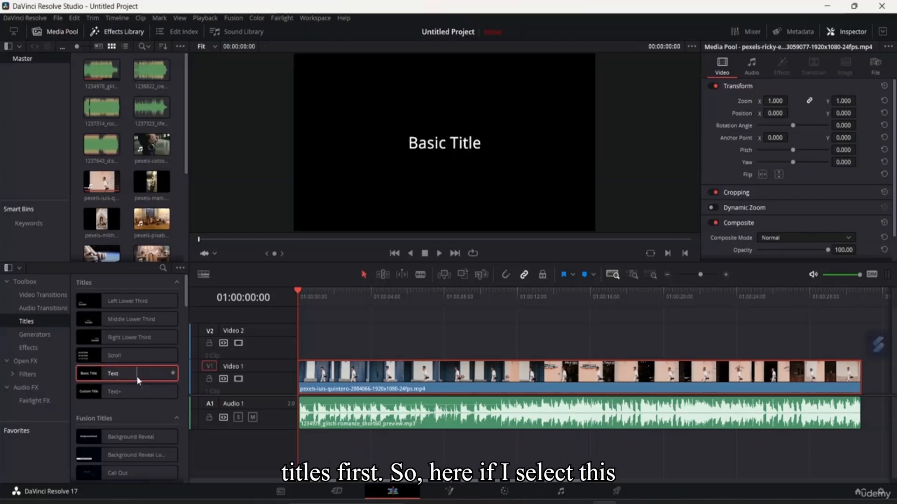
pyautogui.moveTo(135, 376); pyautogui.dragTo(318, 349)
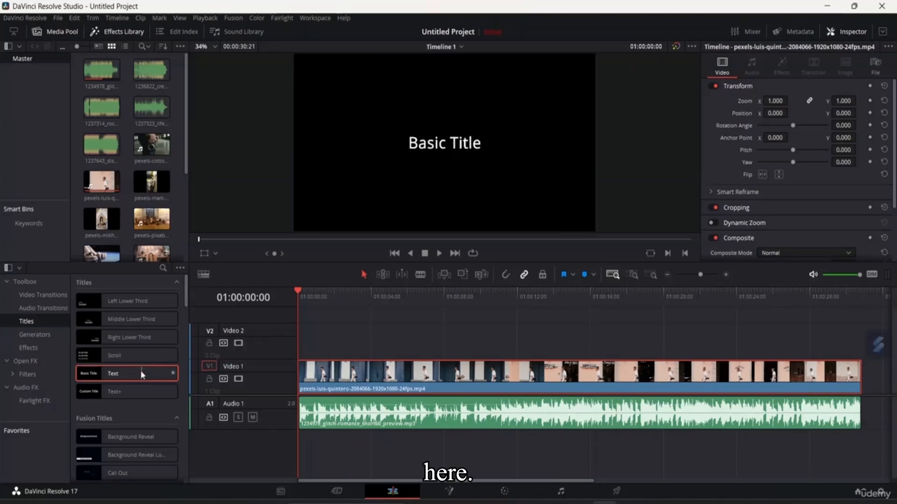
pyautogui.moveTo(133, 380); pyautogui.dragTo(336, 346)
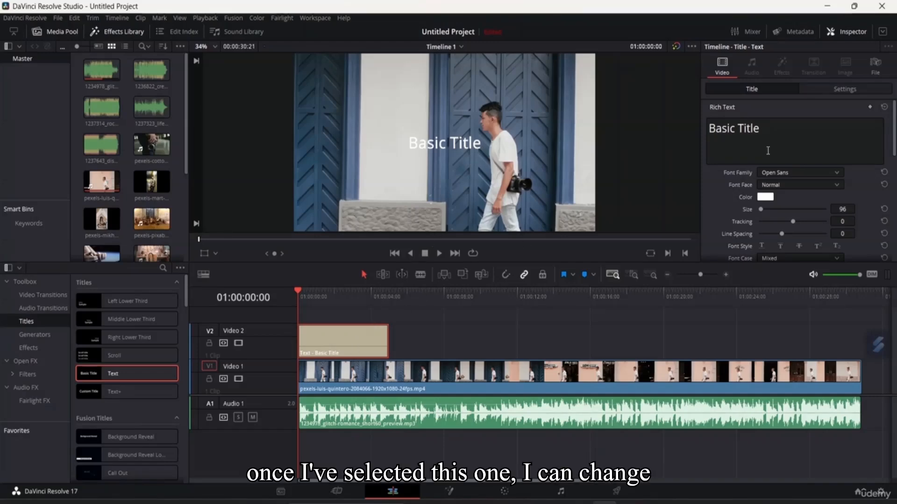
# - Replace the title's default text with MONACO
pyautogui.click(774, 132)
pyautogui.press('BackSpace')
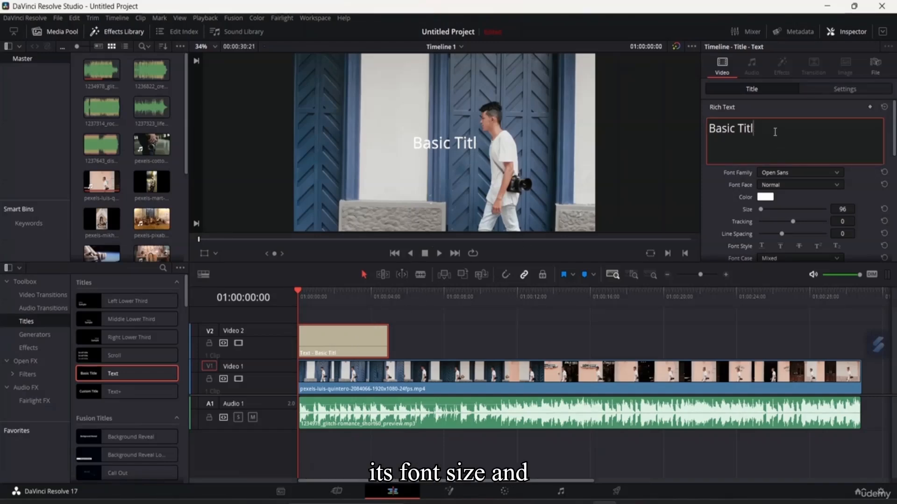
pyautogui.press('BackSpace')
pyautogui.press('BackSpace')
pyautogui.press('BackSpace')
pyautogui.press('BackSpace')
pyautogui.press('BackSpace')
pyautogui.press('BackSpace')
pyautogui.press('BackSpace')
pyautogui.press('BackSpace')
pyautogui.press('BackSpace')
pyautogui.press('BackSpace')
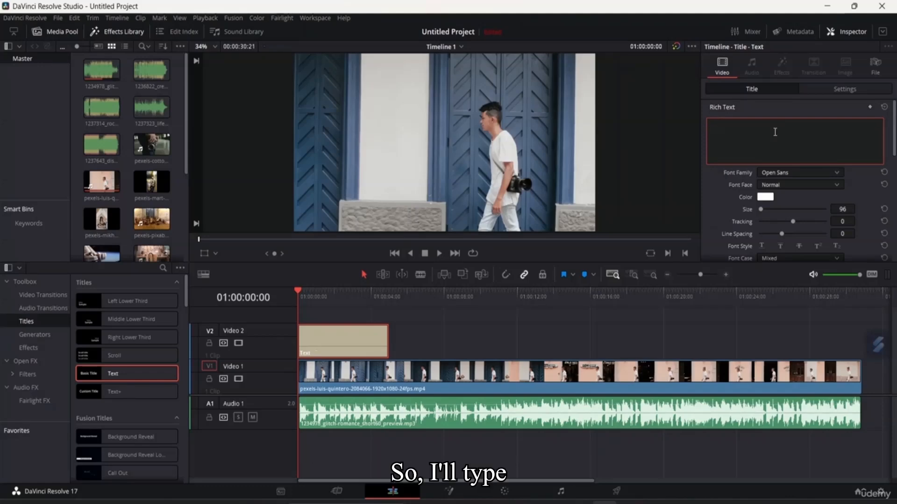
pyautogui.write('MONA')
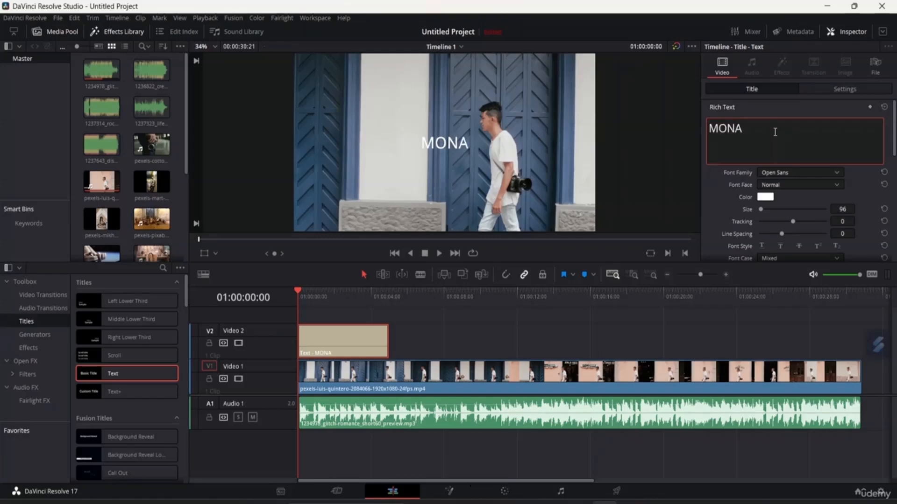
pyautogui.write('CO')
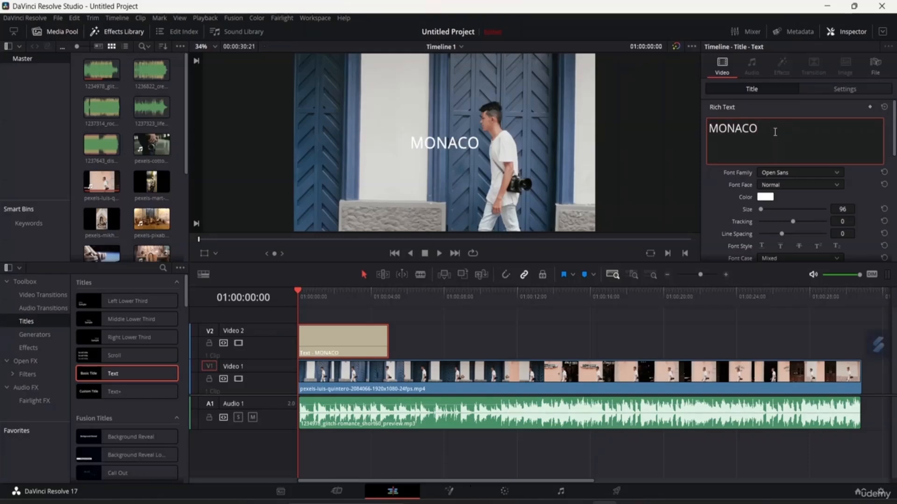
# - Set the MONACO title's font family to Open Sans Condensed
pyautogui.moveTo(758, 131); pyautogui.dragTo(707, 132)
pyautogui.click(809, 146)
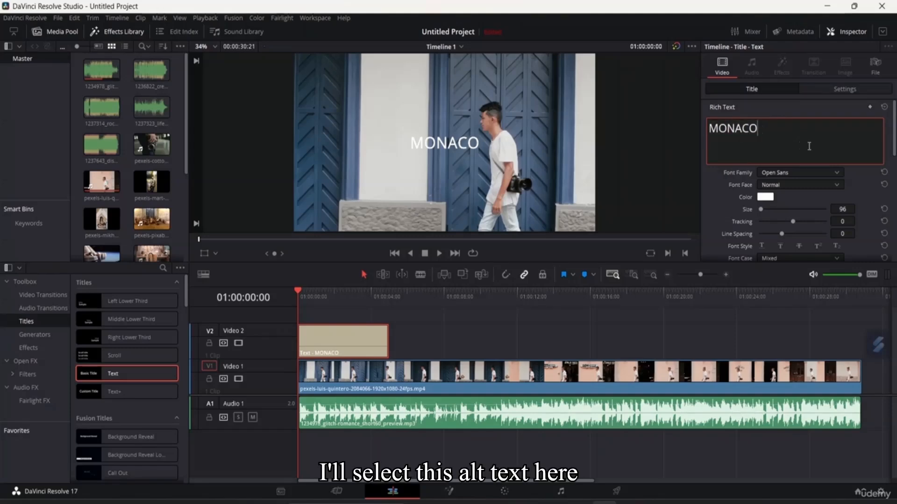
pyautogui.click(834, 172)
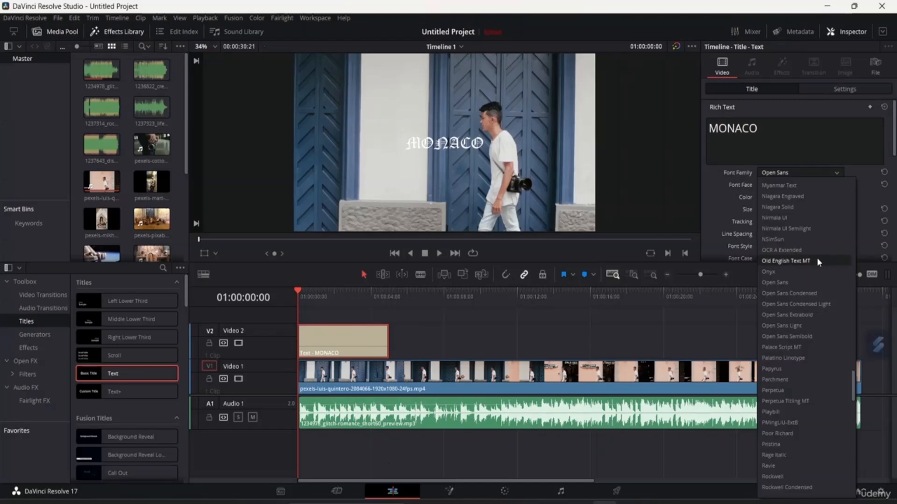
pyautogui.click(826, 294)
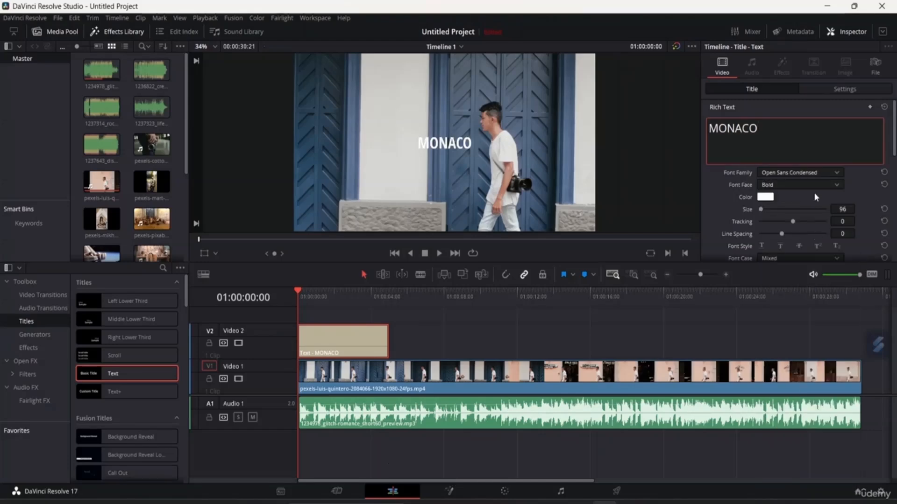
# - Change the title's text color to the dark red basic color #aa0000
pyautogui.click(767, 200)
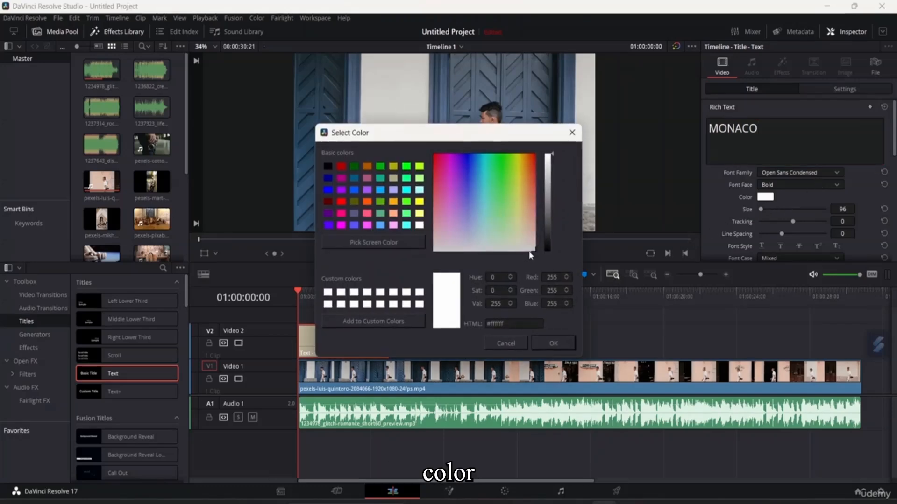
pyautogui.click(341, 166)
pyautogui.click(554, 343)
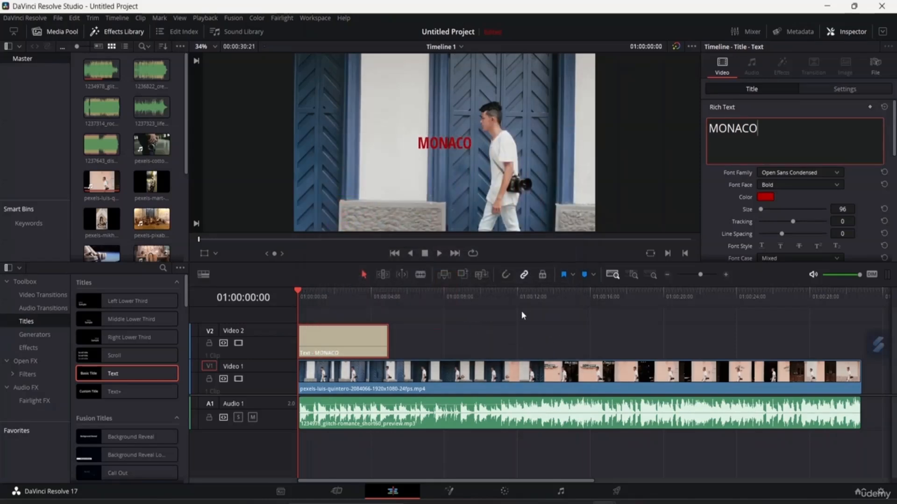
# - Move the title to the lower-left corner of the frame, set its size to 87, and scale it up slightly
pyautogui.moveTo(448, 137); pyautogui.dragTo(351, 207)
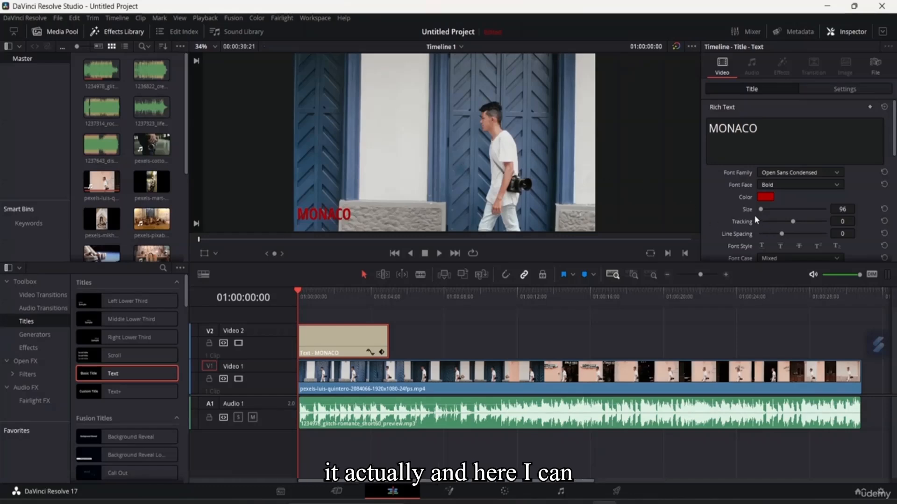
pyautogui.moveTo(760, 209); pyautogui.dragTo(766, 210)
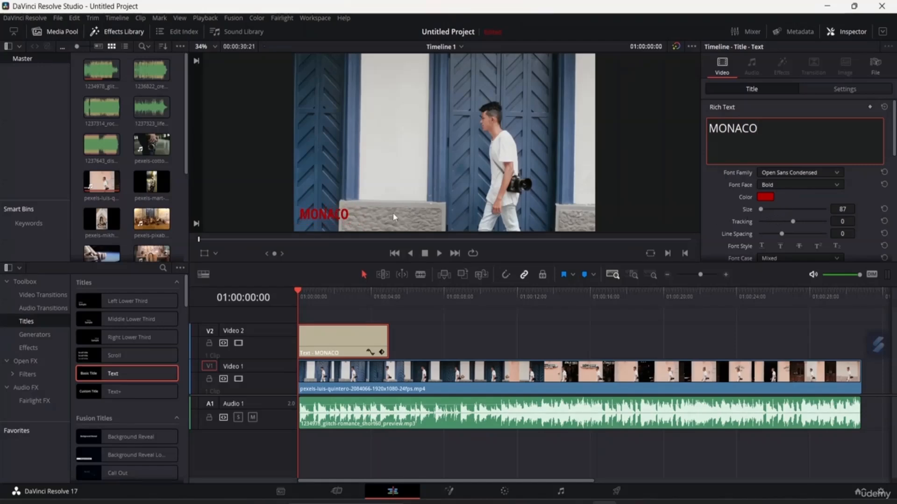
pyautogui.click(338, 211)
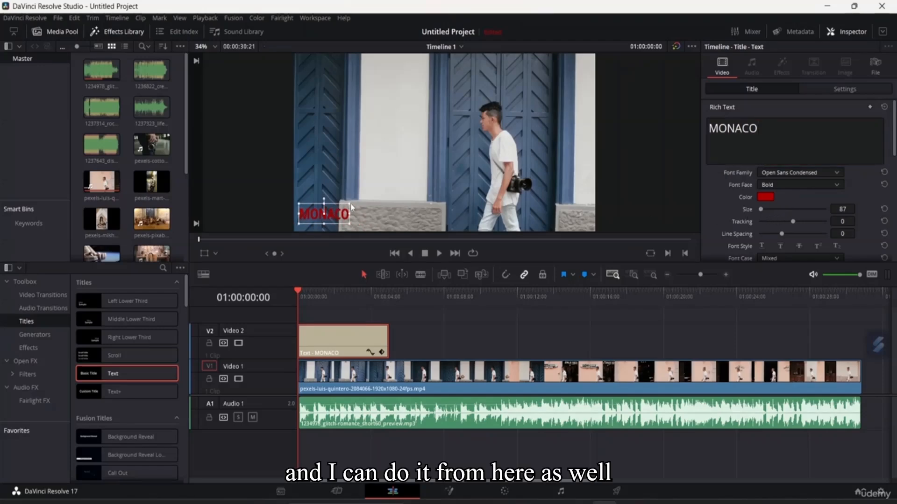
pyautogui.moveTo(351, 207); pyautogui.dragTo(353, 206)
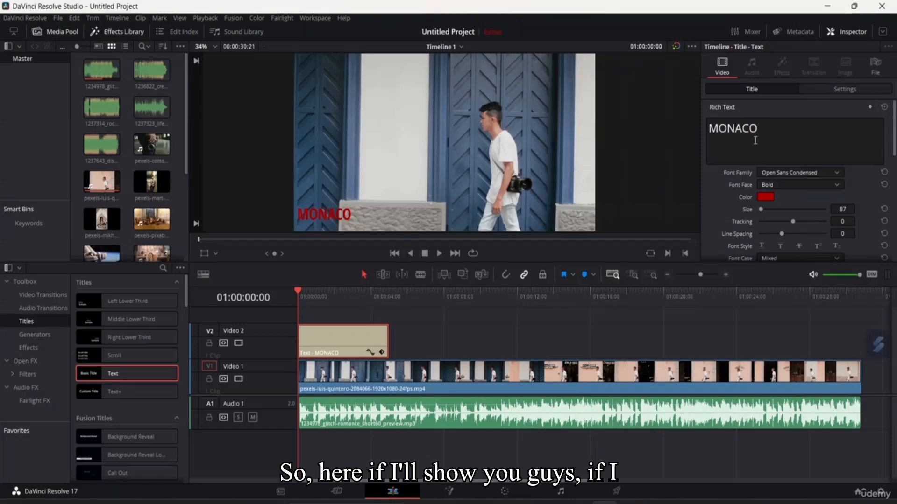
# - Add a second line reading FRANCE under MONACO and set the line spacing to -77
pyautogui.click(763, 129)
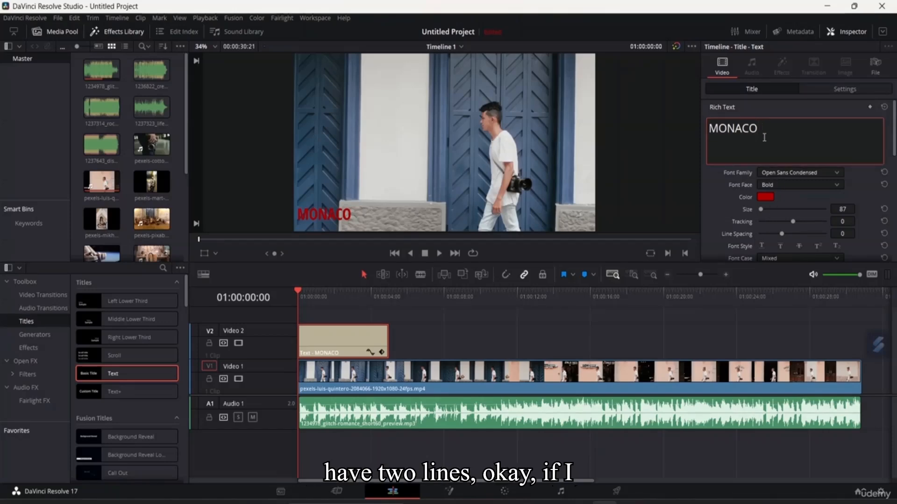
pyautogui.press('Return')
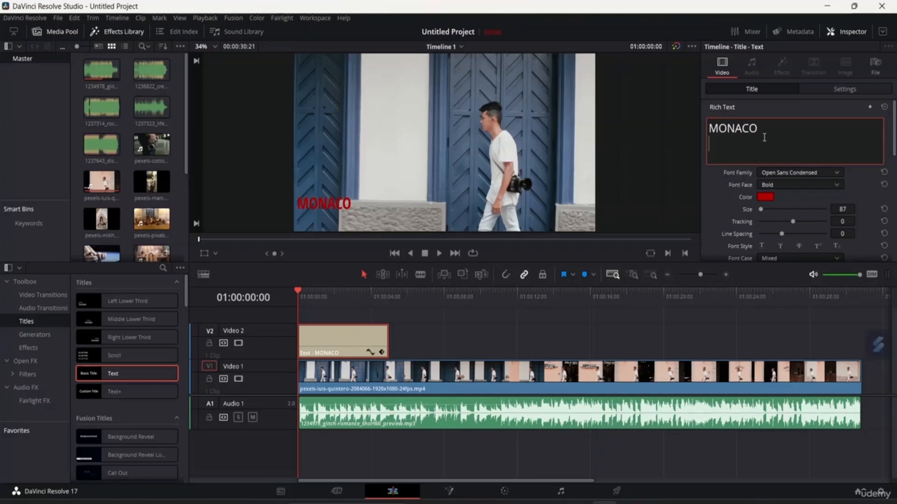
pyautogui.write('0')
pyautogui.press('BackSpace')
pyautogui.write('FRANCE')
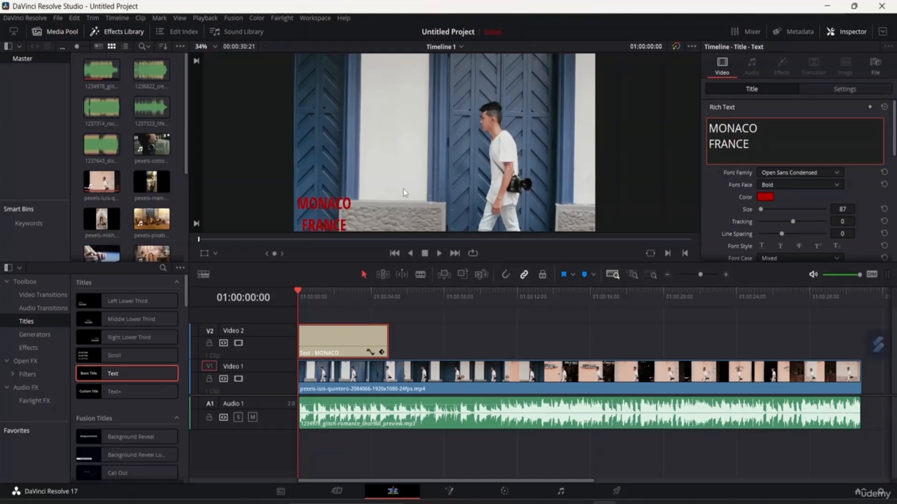
pyautogui.click(356, 206)
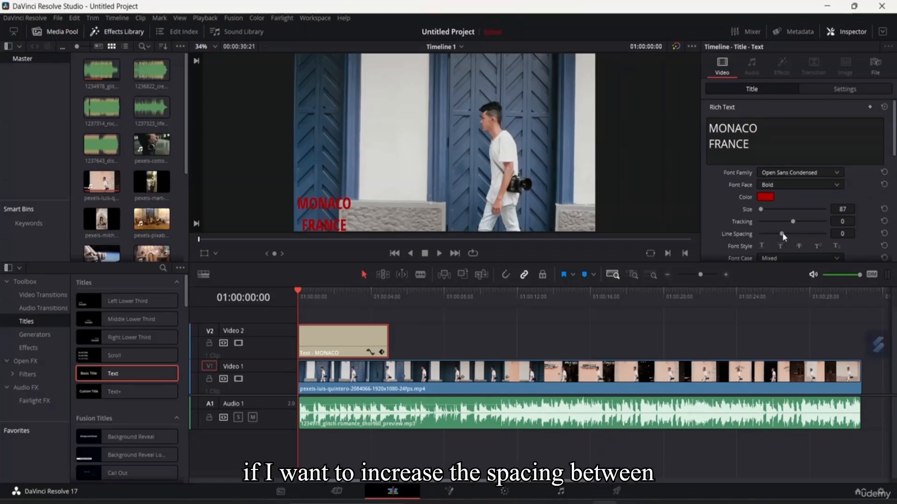
pyautogui.moveTo(783, 235)
pyautogui.mouseDown()
pyautogui.moveTo(805, 231)
pyautogui.moveTo(758, 244)
pyautogui.moveTo(778, 236)
pyautogui.moveTo(777, 246)
pyautogui.moveTo(775, 234)
pyautogui.mouseUp()
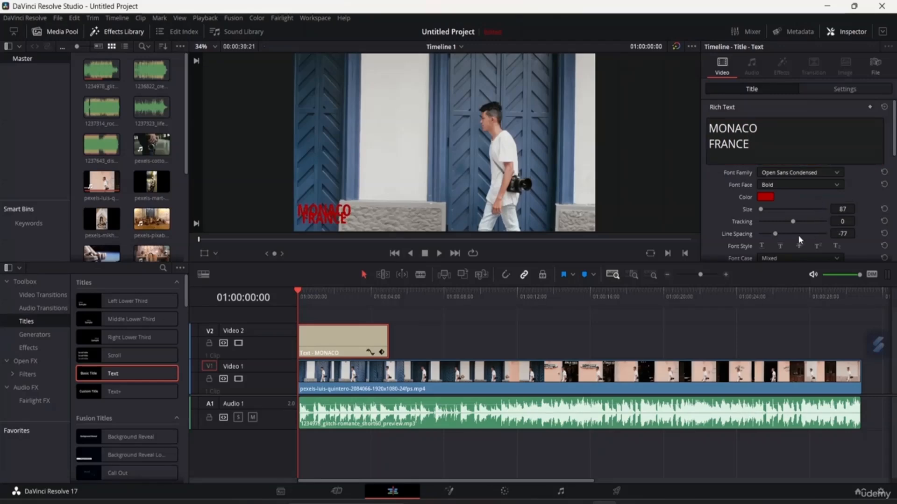
# - Recolor only the word MONACO to light green #55ff7f after trying other basic colors
pyautogui.click(753, 129)
pyautogui.moveTo(757, 128); pyautogui.dragTo(708, 129)
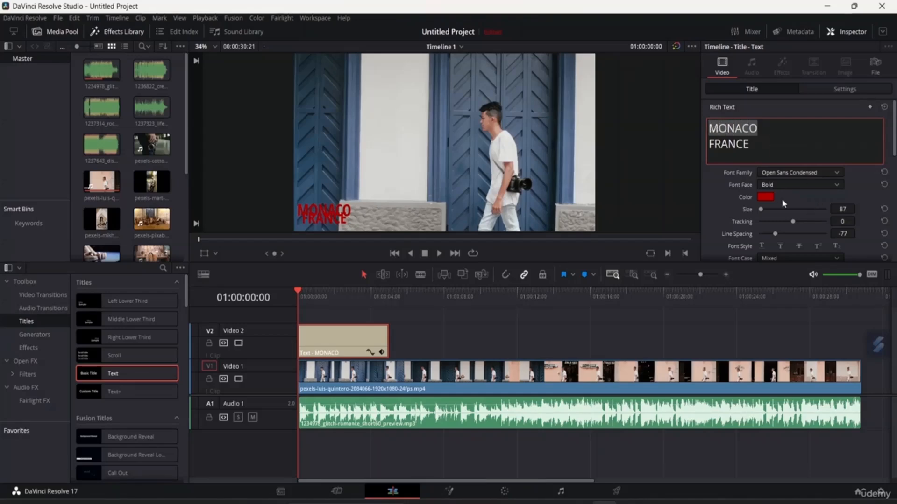
pyautogui.click(765, 197)
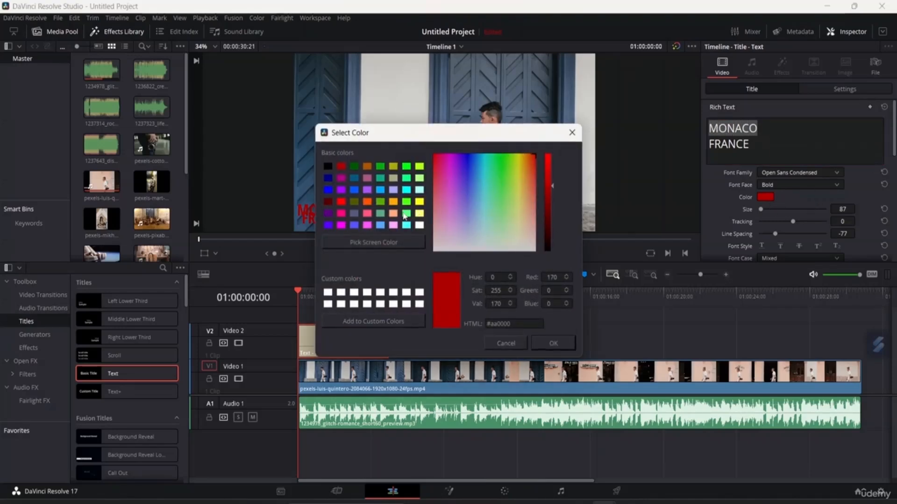
pyautogui.click(355, 227)
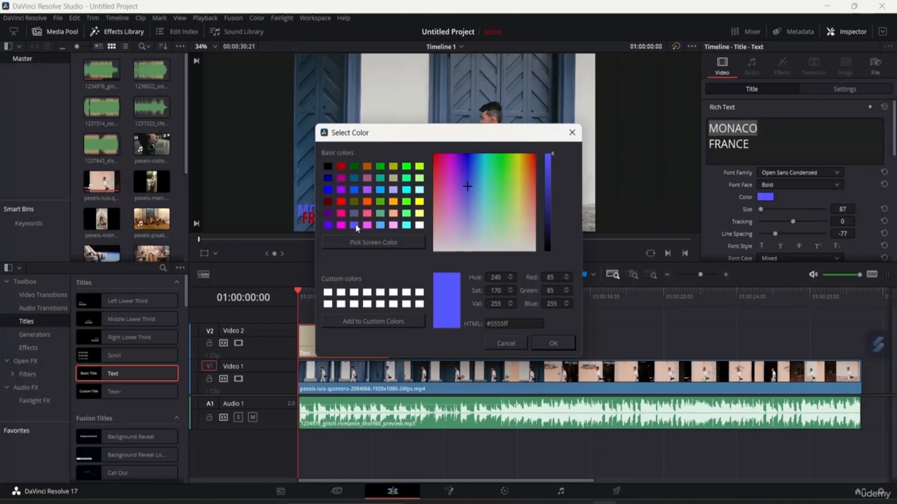
pyautogui.click(406, 213)
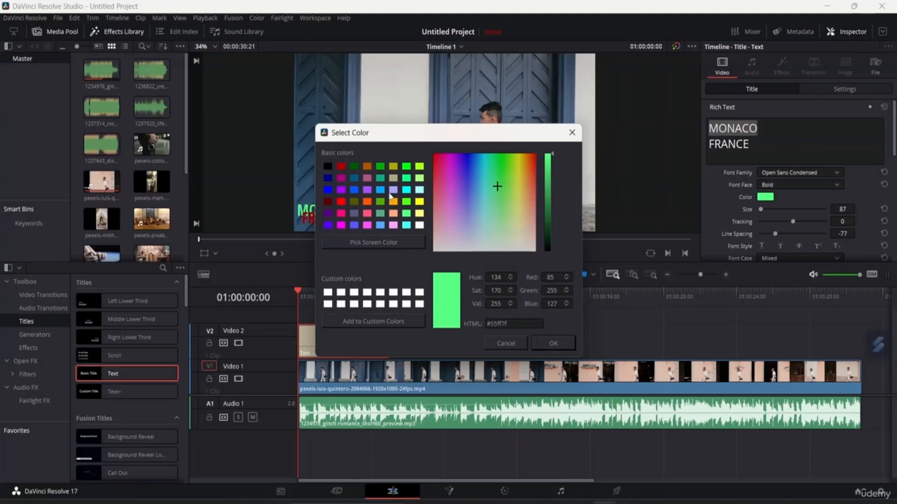
pyautogui.click(356, 166)
pyautogui.click(356, 213)
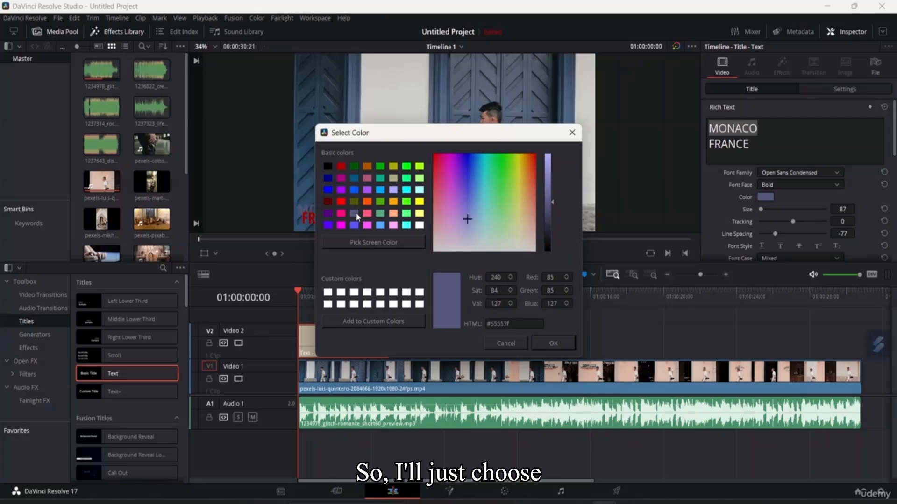
pyautogui.click(408, 215)
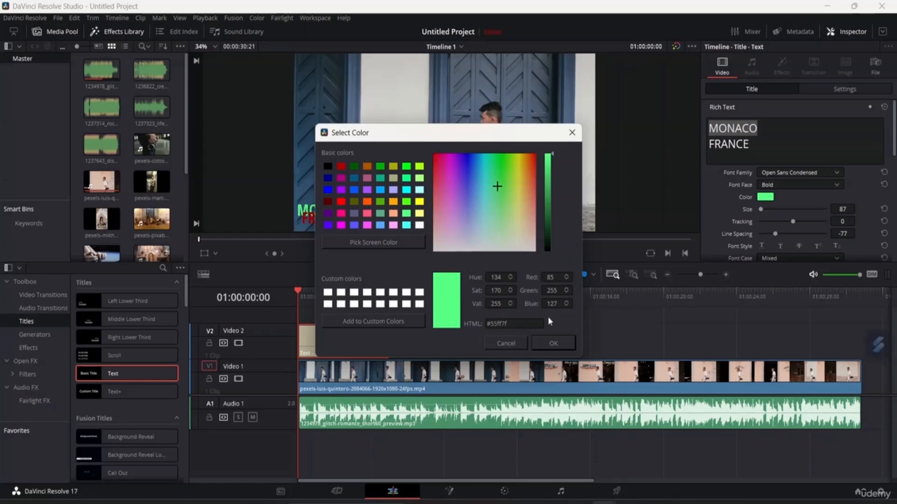
pyautogui.click(551, 344)
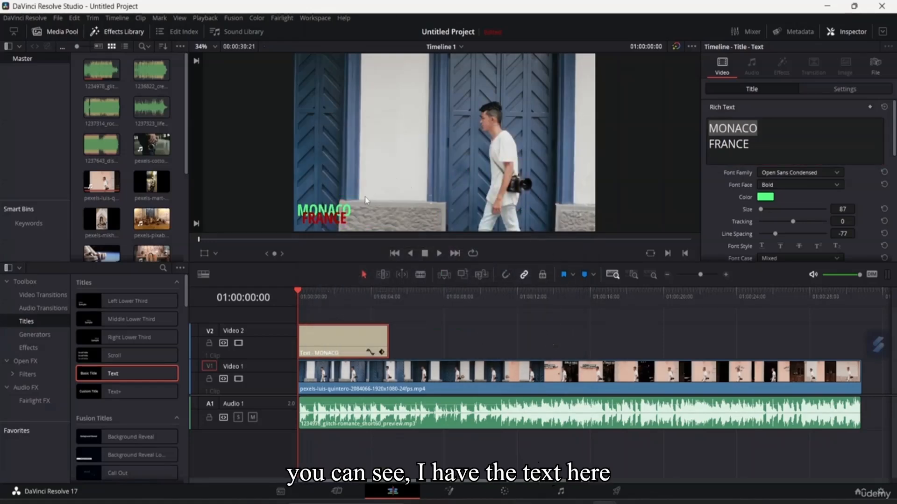
pyautogui.scroll(-3, 812, 215)
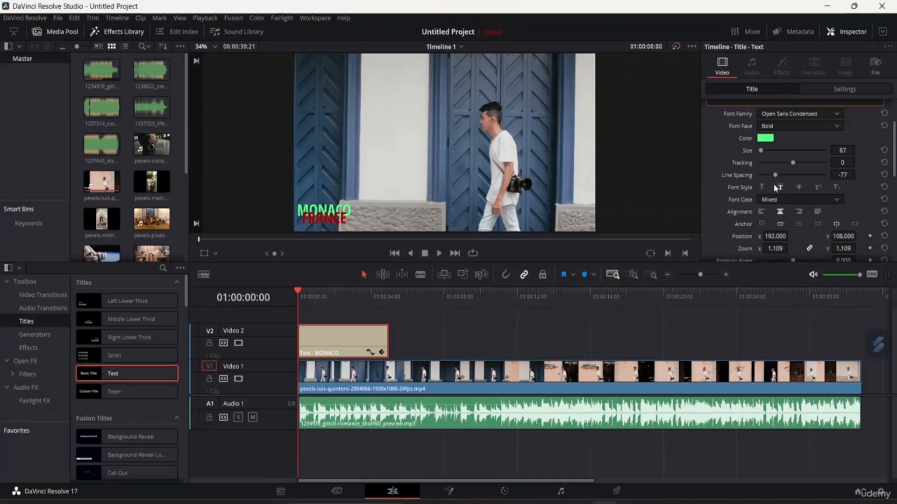
pyautogui.scroll(3, 775, 188)
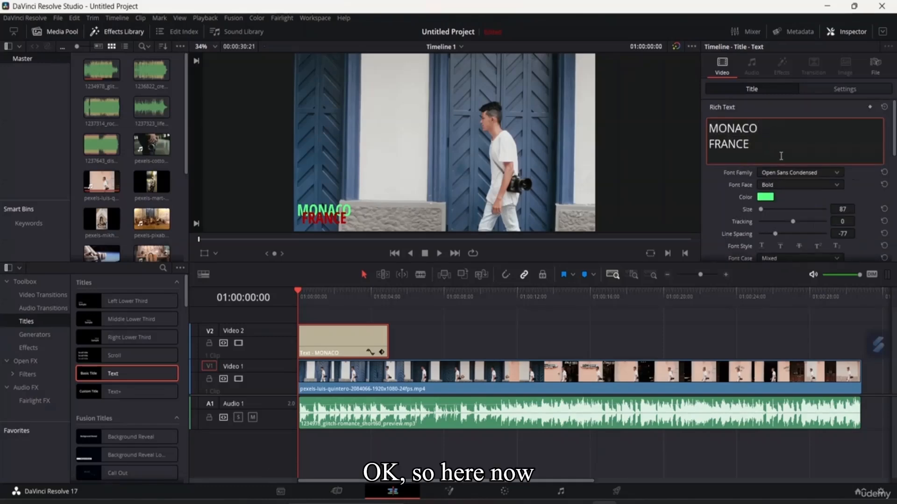
pyautogui.scroll(-3, 782, 224)
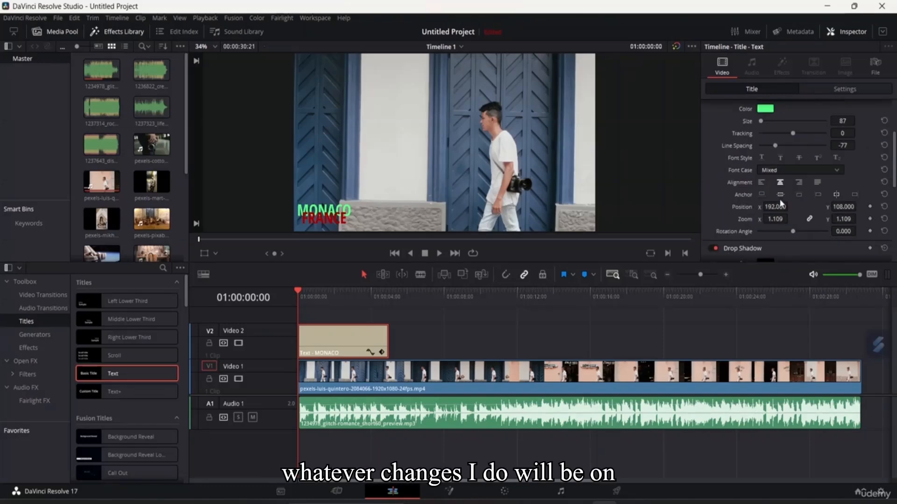
pyautogui.scroll(5, 781, 204)
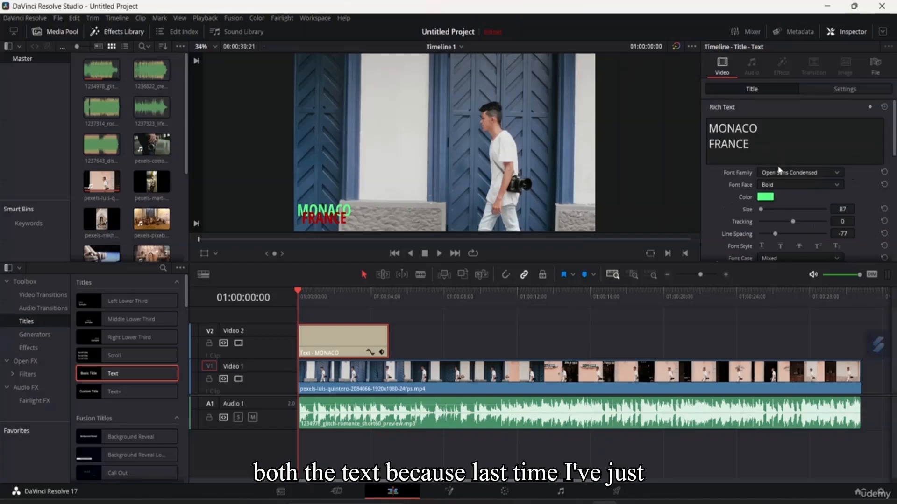
pyautogui.scroll(-2, 785, 178)
pyautogui.scroll(2, 780, 168)
# - Try the Title Caps, All Lowercase and Small Caps font cases on the title and settle on All Caps
pyautogui.scroll(-3, 769, 197)
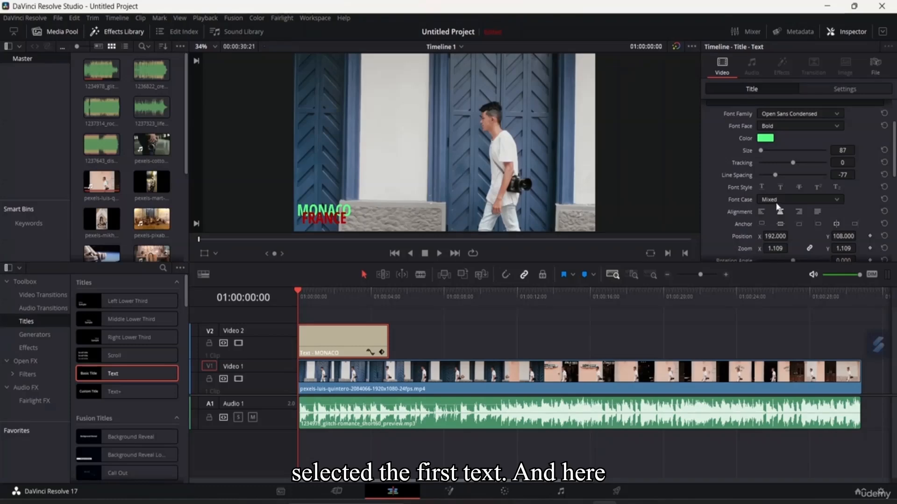
pyautogui.click(804, 200)
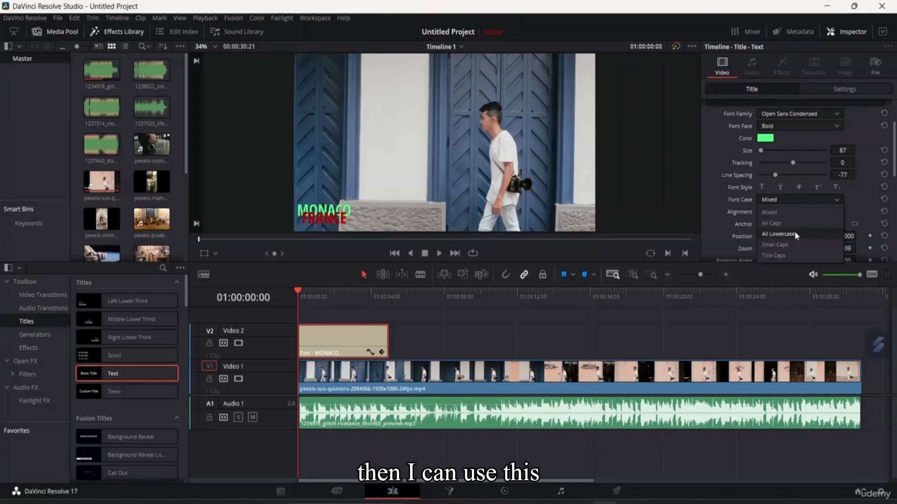
pyautogui.click(791, 254)
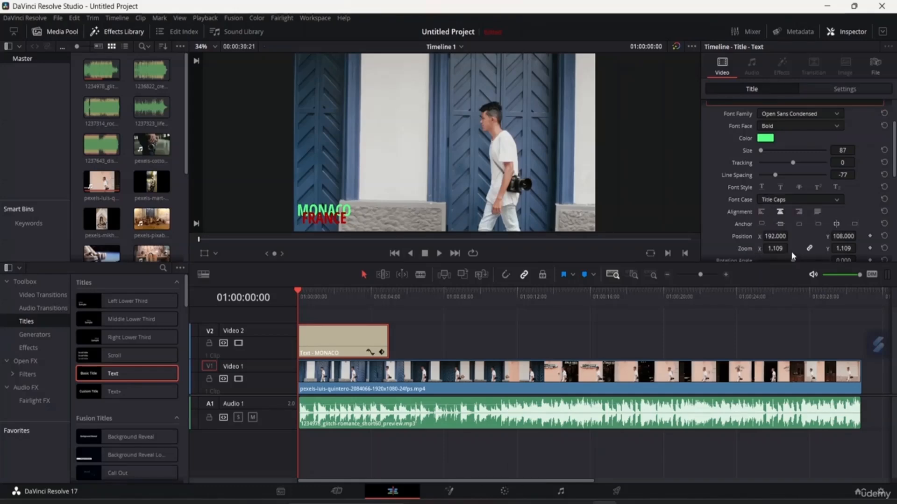
pyautogui.click(796, 200)
pyautogui.click(786, 237)
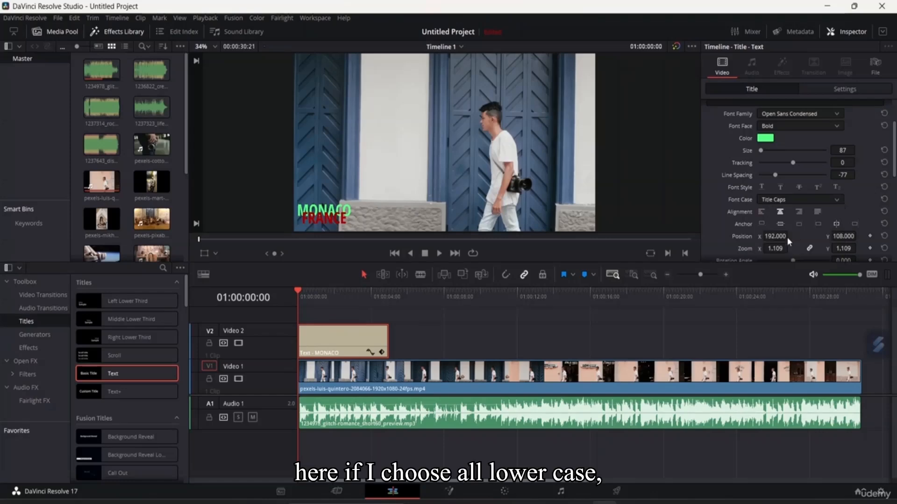
pyautogui.click(822, 200)
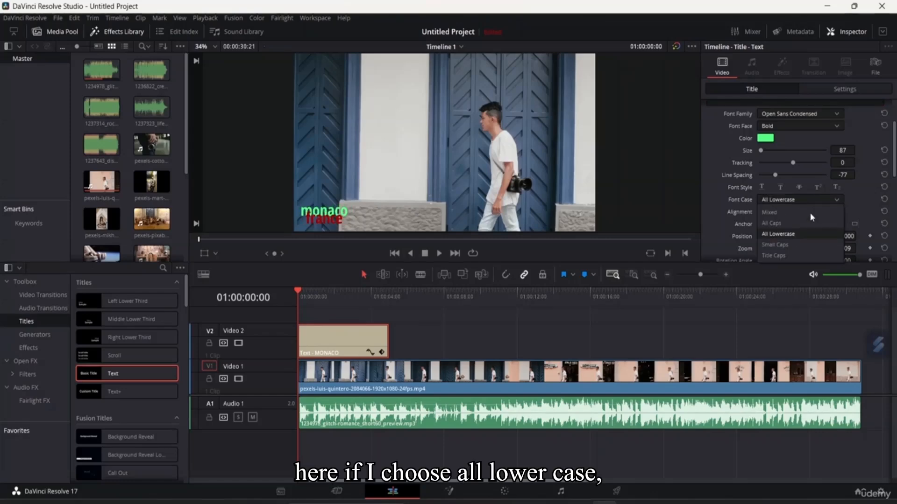
pyautogui.click(786, 248)
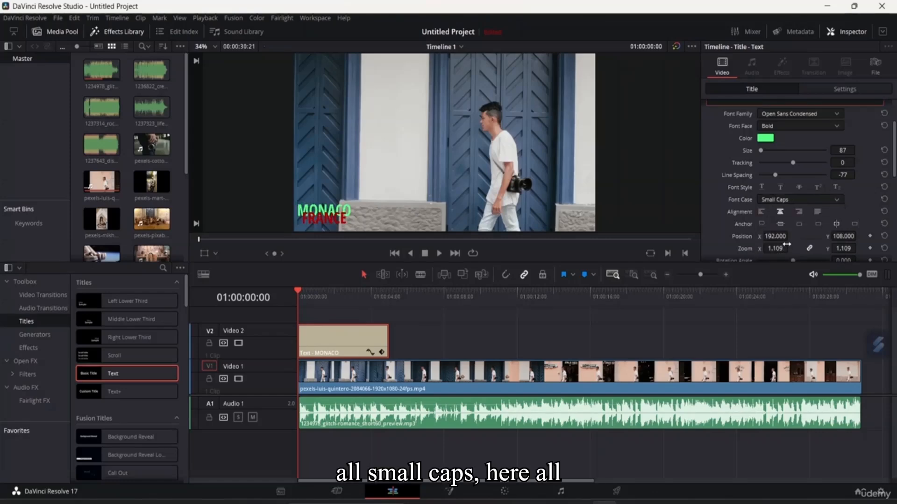
pyautogui.click(810, 197)
pyautogui.click(787, 225)
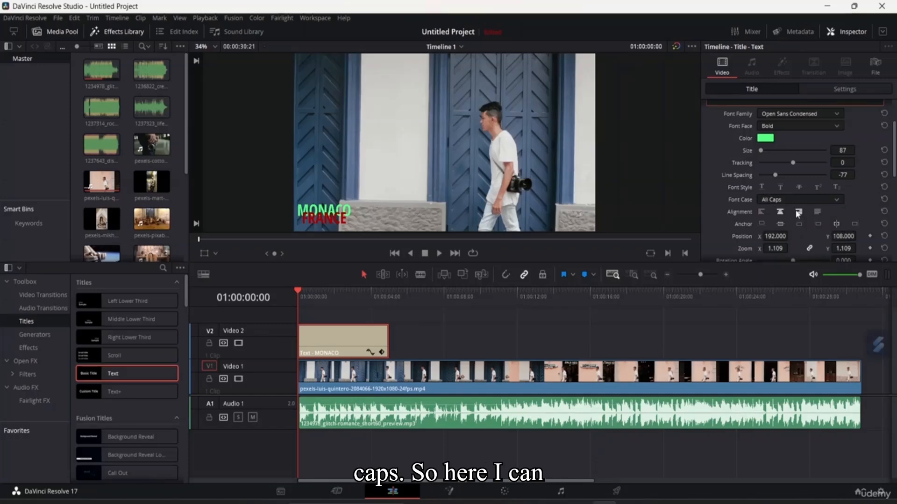
# - Try right and justified alignment on the title text and return it to center alignment
pyautogui.click(798, 212)
pyautogui.click(818, 211)
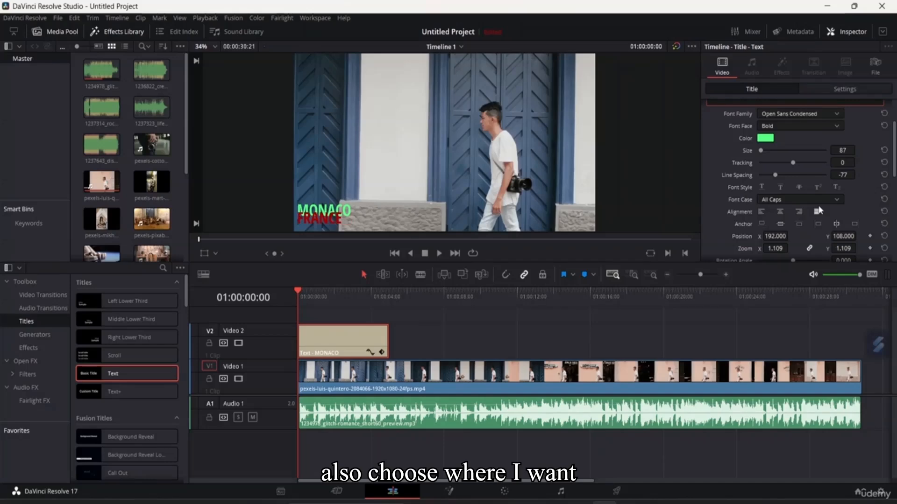
pyautogui.click(780, 212)
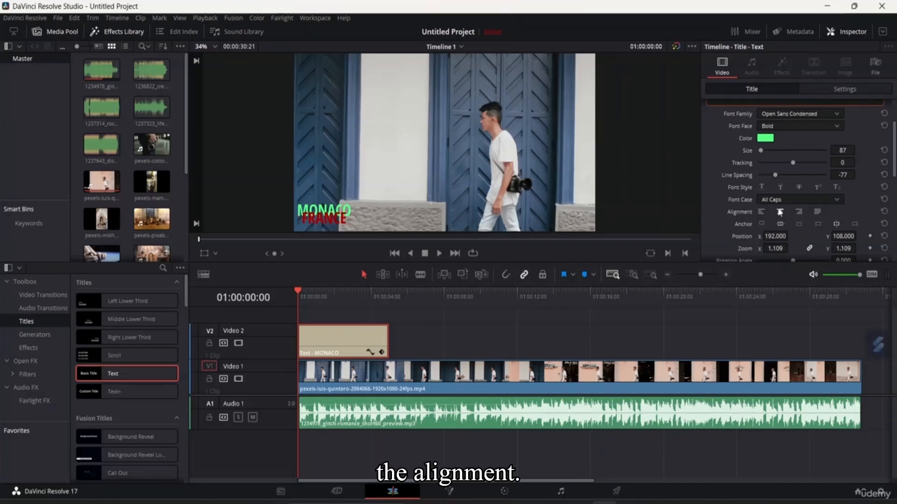
# - Play the timeline from the start past the end of the title clip and bring the playhead back to the beginning
pyautogui.scroll(-3, 776, 225)
pyautogui.scroll(-2, 776, 225)
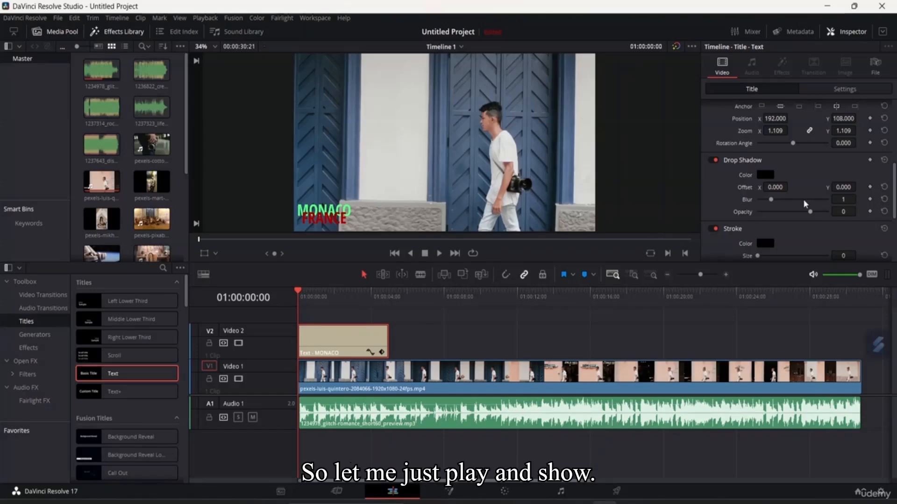
pyautogui.press('space')
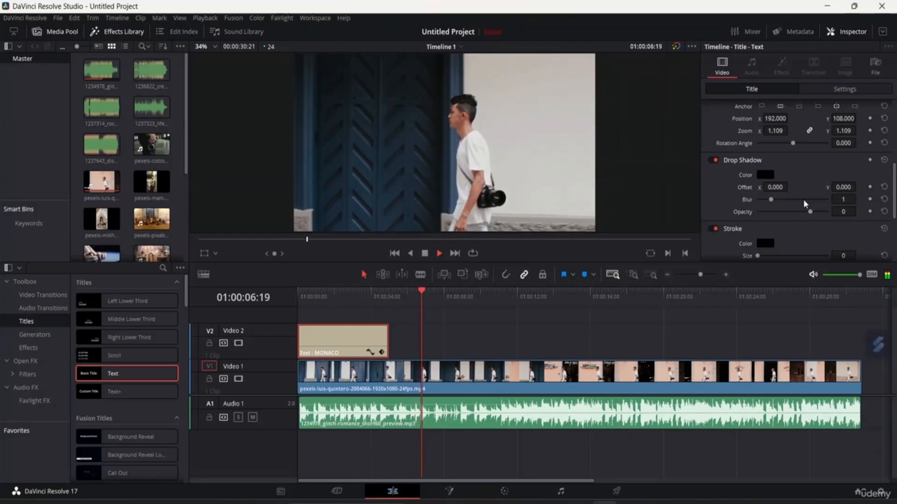
pyautogui.press('space')
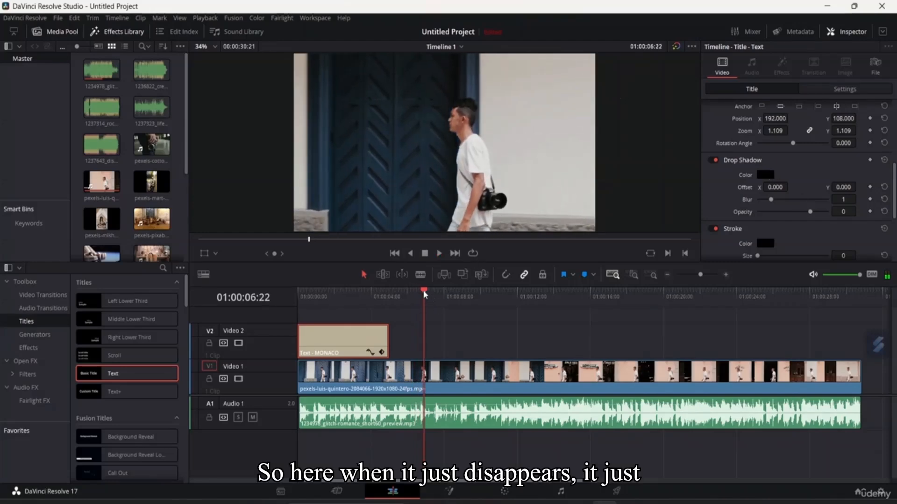
pyautogui.moveTo(424, 293); pyautogui.dragTo(373, 286)
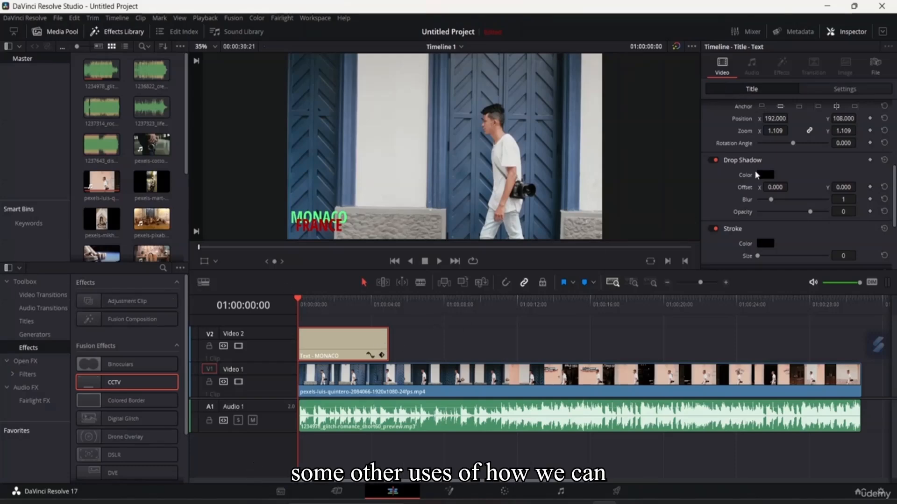
# - Select the title in the viewer and set its background color to white #ffffff
pyautogui.click(335, 226)
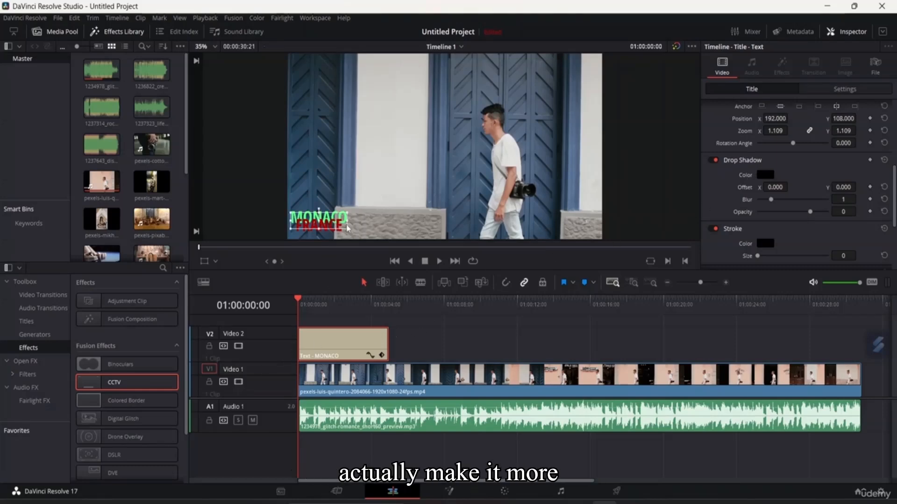
pyautogui.scroll(-5, 798, 194)
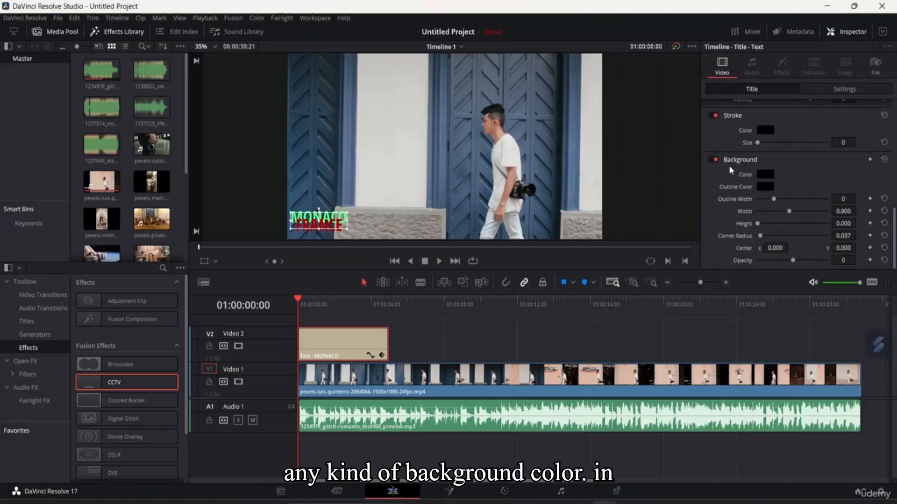
pyautogui.click(766, 174)
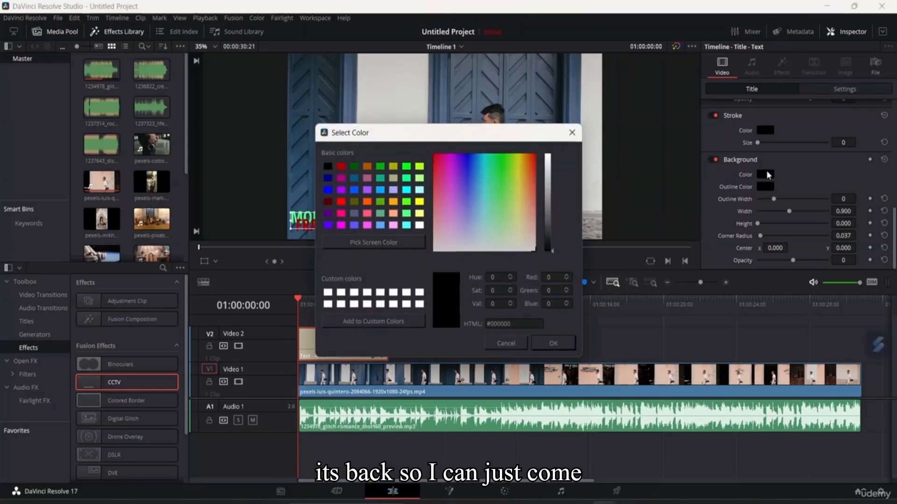
pyautogui.click(530, 161)
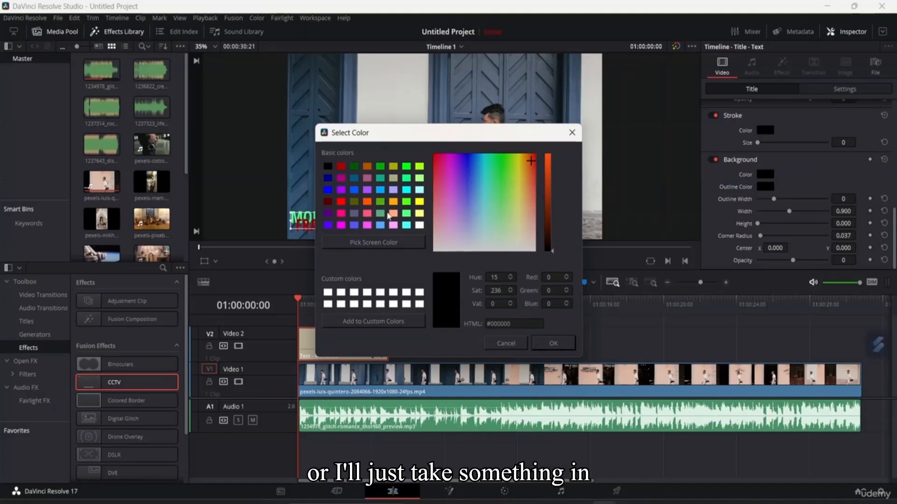
pyautogui.click(525, 247)
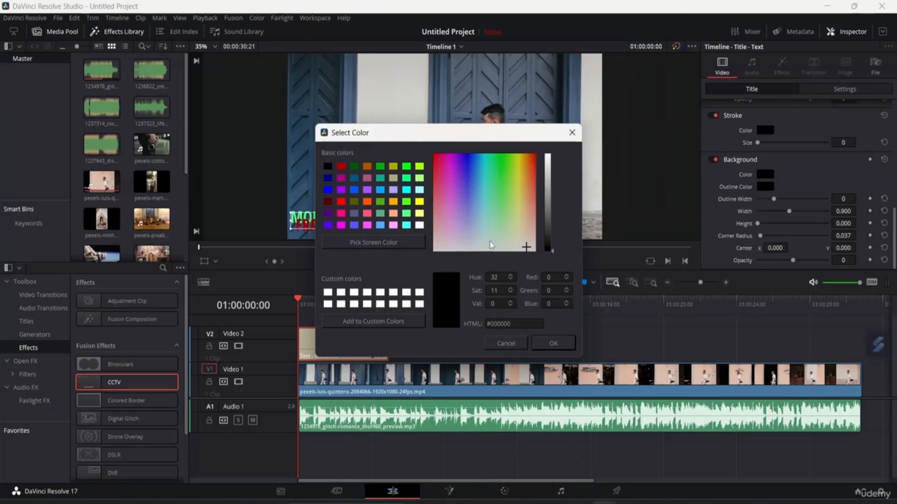
pyautogui.click(437, 247)
pyautogui.click(437, 247)
pyautogui.click(328, 293)
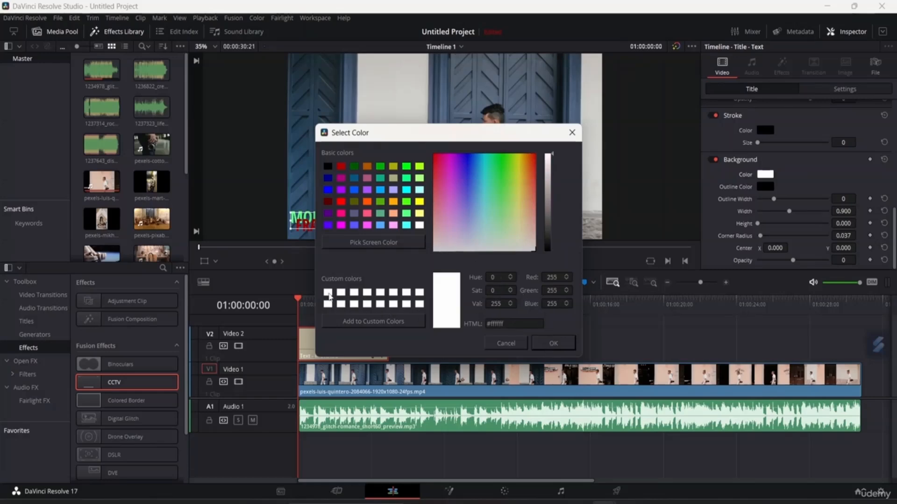
pyautogui.click(561, 343)
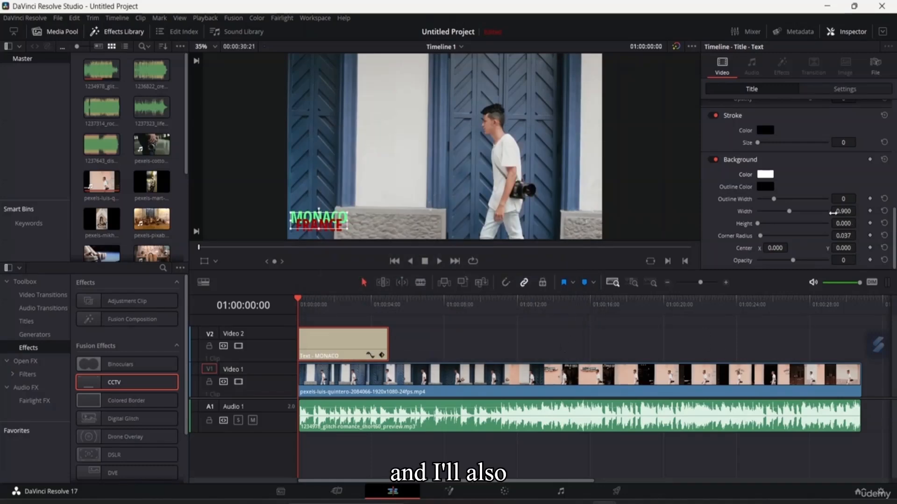
# - Reduce the title background's width to 0.238 and try to pick a blue outline color from the spectrum
pyautogui.moveTo(790, 216); pyautogui.dragTo(774, 216)
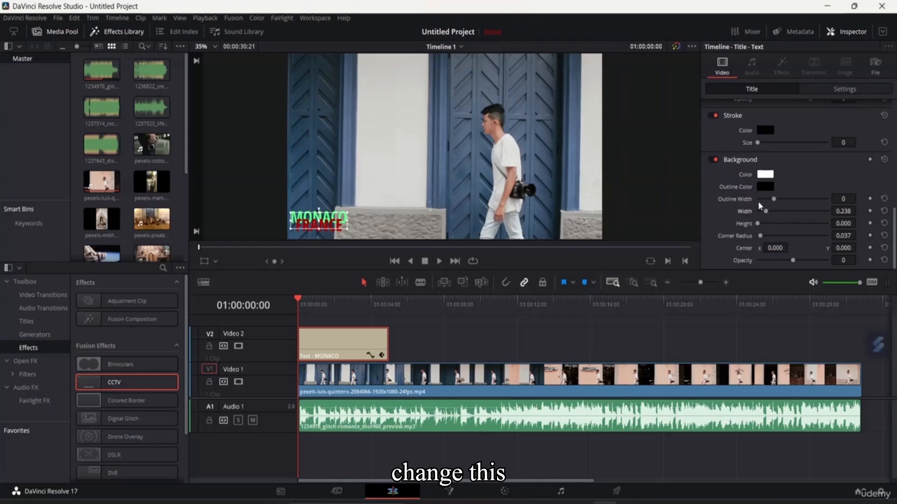
pyautogui.click(765, 186)
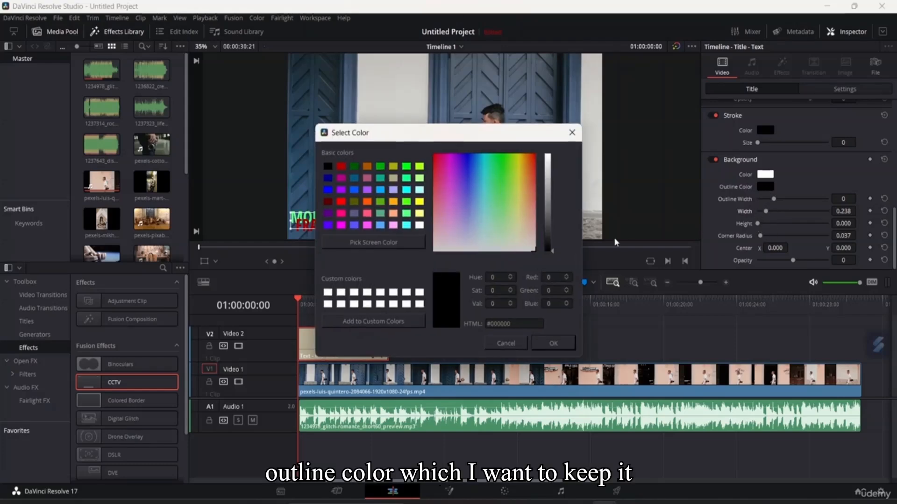
pyautogui.click(471, 164)
pyautogui.click(556, 341)
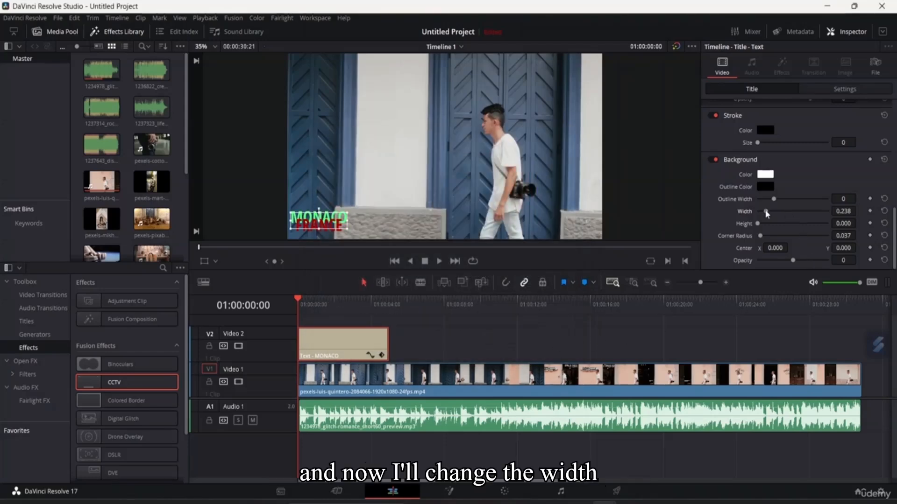
# - Set the title background's width to 0.199, its height to 0.132 and its corner radius to 0
pyautogui.moveTo(766, 213)
pyautogui.mouseDown()
pyautogui.moveTo(786, 213)
pyautogui.moveTo(761, 224)
pyautogui.moveTo(763, 236)
pyautogui.moveTo(785, 212)
pyautogui.moveTo(766, 221)
pyautogui.mouseUp()
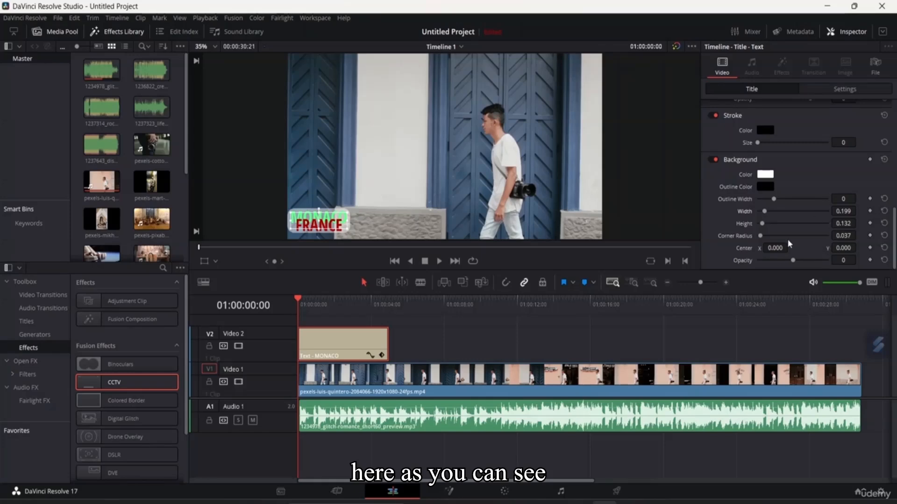
pyautogui.moveTo(761, 237)
pyautogui.mouseDown()
pyautogui.moveTo(802, 237)
pyautogui.moveTo(756, 239)
pyautogui.mouseUp()
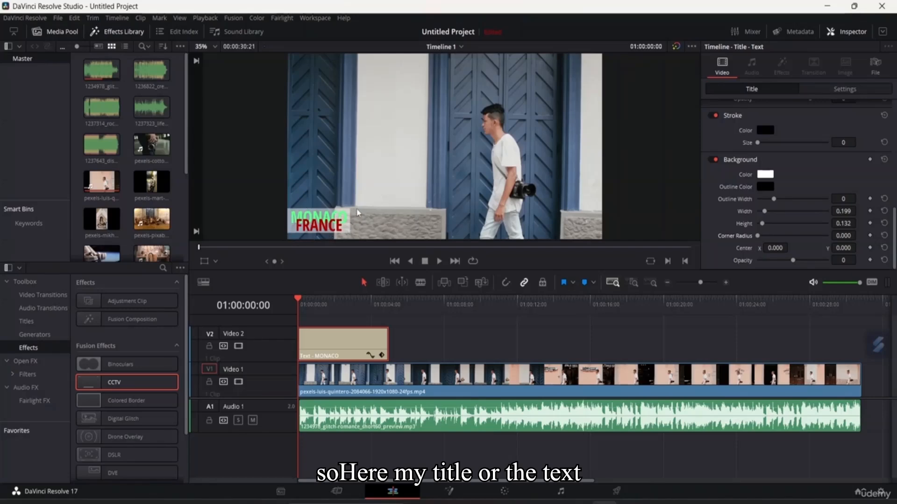
# - Give the title background a light orange #ffaa7f outline with width 9 and set the background opacity to 52
pyautogui.click(765, 186)
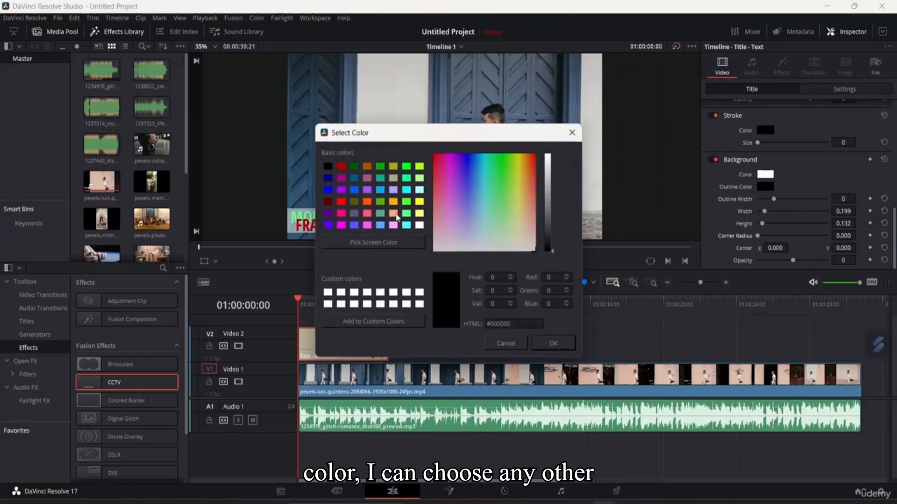
pyautogui.click(394, 214)
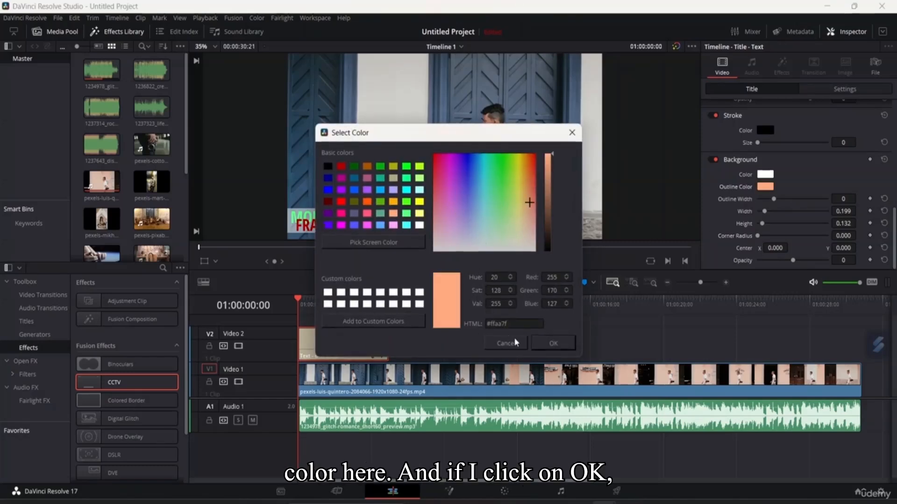
pyautogui.click(554, 341)
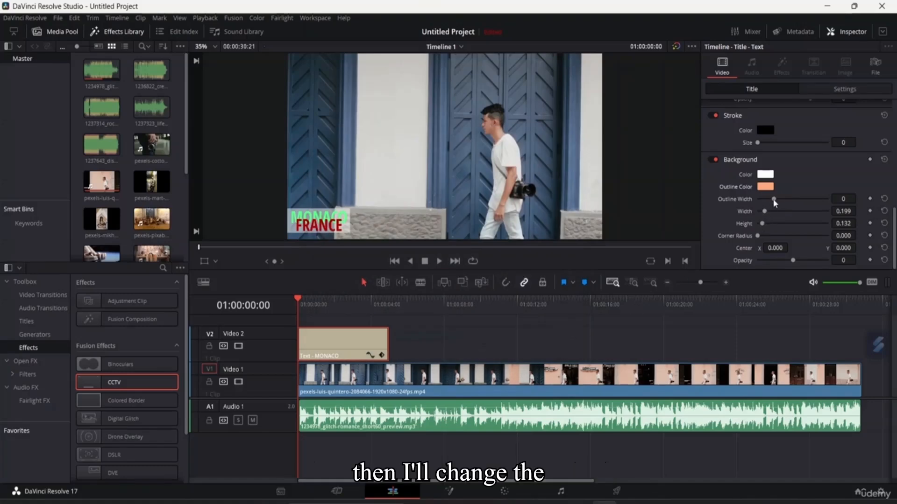
pyautogui.moveTo(774, 201); pyautogui.dragTo(769, 201)
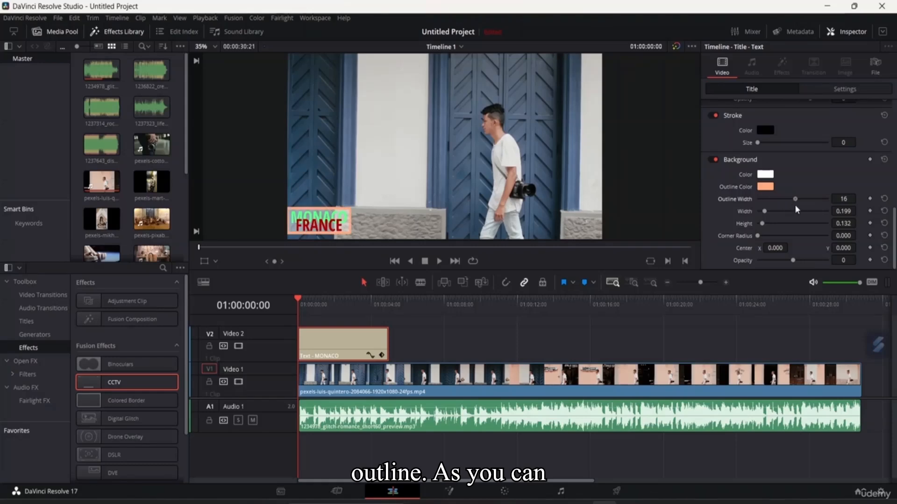
pyautogui.moveTo(796, 207); pyautogui.dragTo(778, 212)
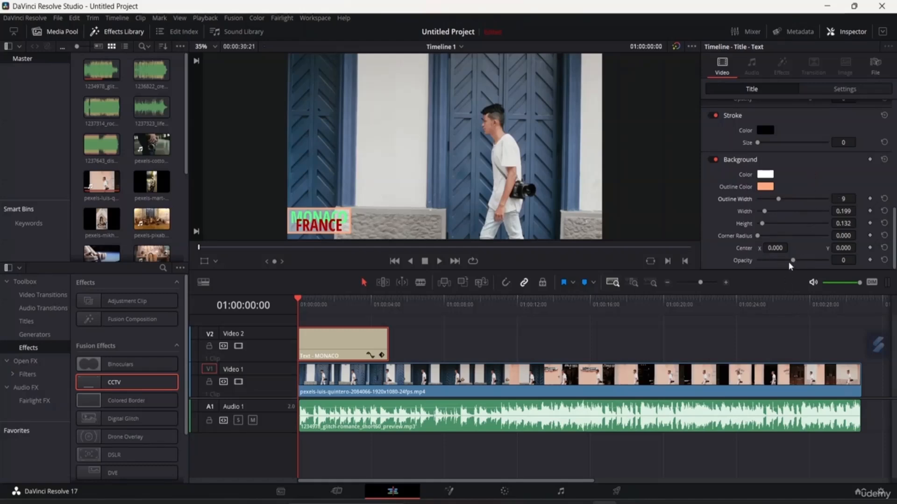
pyautogui.moveTo(793, 262)
pyautogui.mouseDown()
pyautogui.moveTo(774, 264)
pyautogui.moveTo(797, 262)
pyautogui.mouseUp()
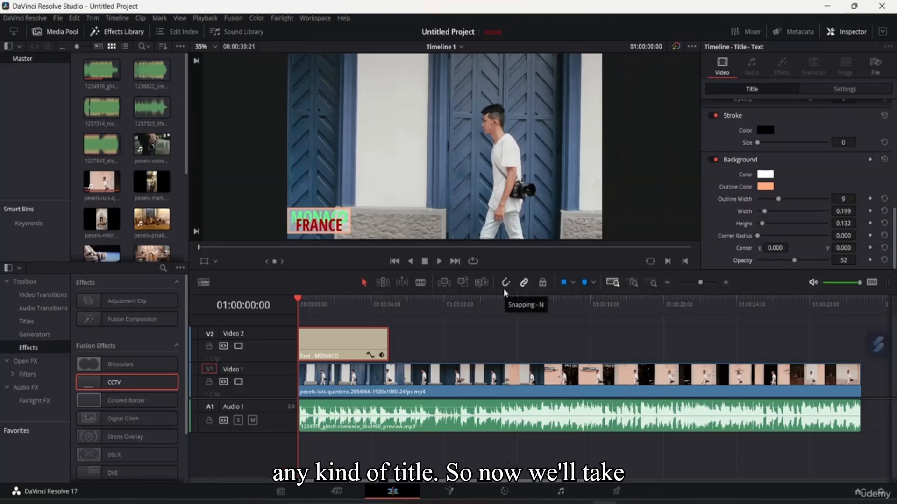
# - Place the pexels-cottonbro camera clip on tracks Video 3 and Audio 2, and close the gap between the two music pieces on Audio 1
pyautogui.click(152, 145)
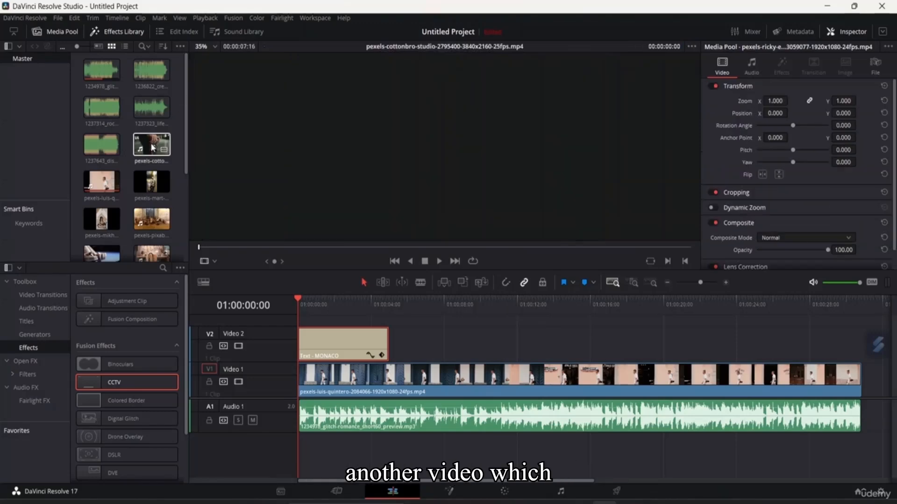
pyautogui.moveTo(152, 148); pyautogui.dragTo(472, 359)
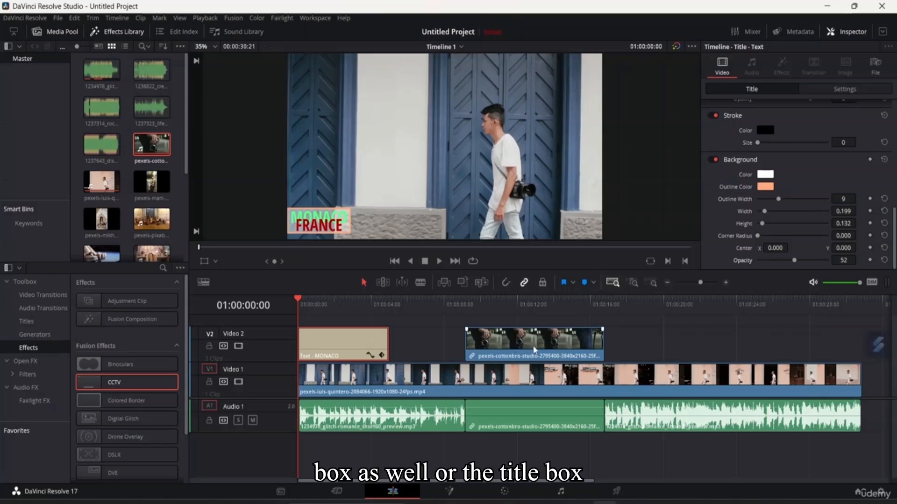
pyautogui.moveTo(532, 413); pyautogui.dragTo(381, 455)
pyautogui.moveTo(717, 414); pyautogui.dragTo(578, 435)
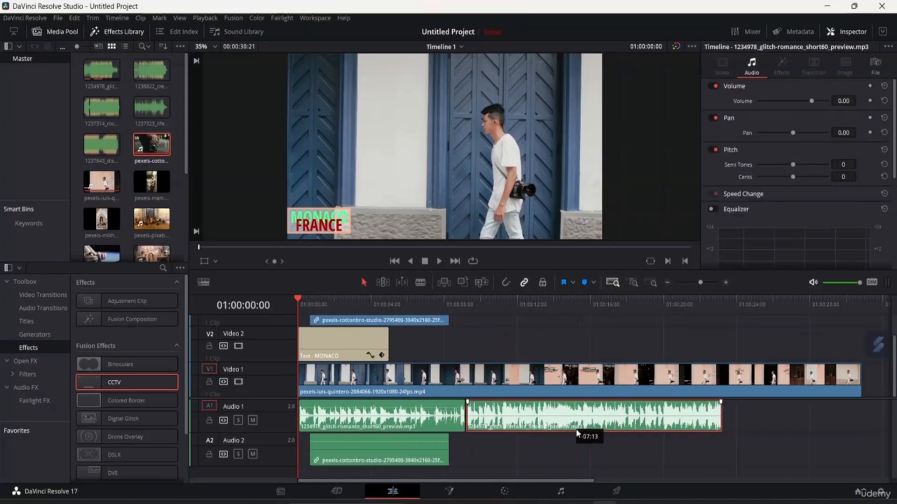
pyautogui.click(571, 458)
# - Unlink the pexels-cottonbro clip's video from its sound and cut the audio part from Audio 2
pyautogui.click(439, 448)
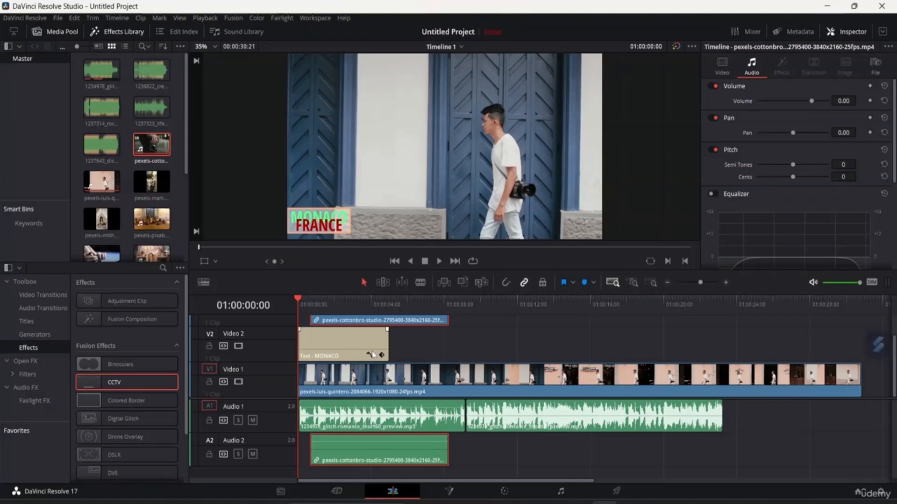
pyautogui.rightClick(402, 321)
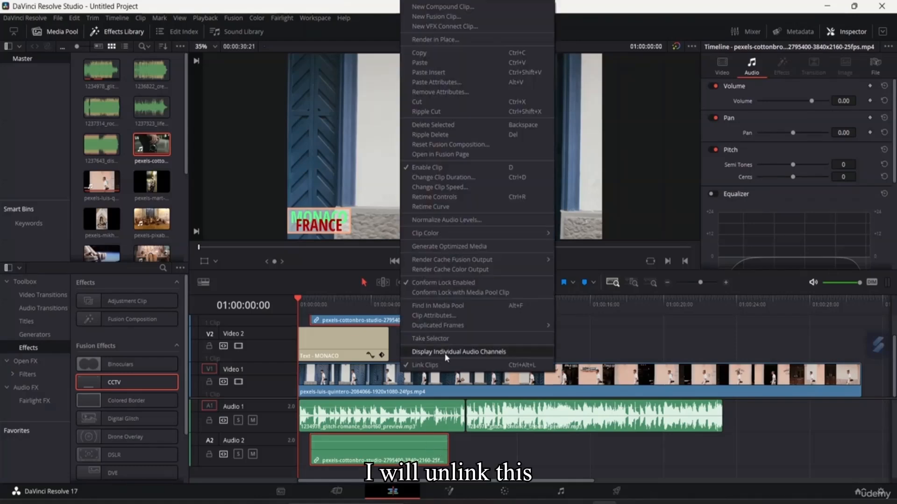
pyautogui.click(420, 360)
pyautogui.click(412, 461)
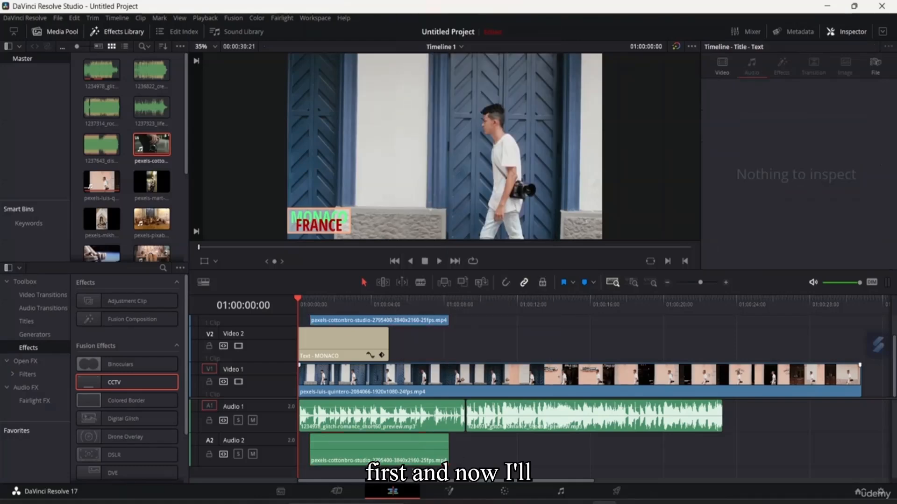
pyautogui.rightClick(412, 461)
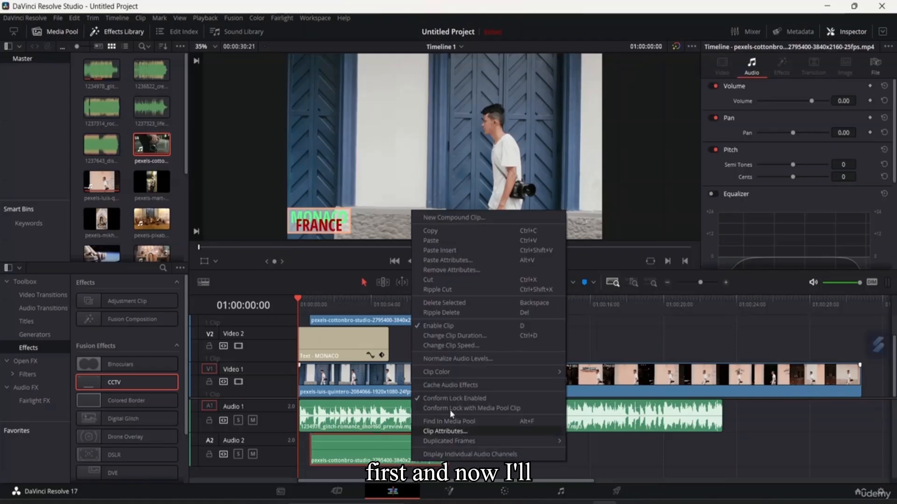
pyautogui.click(470, 280)
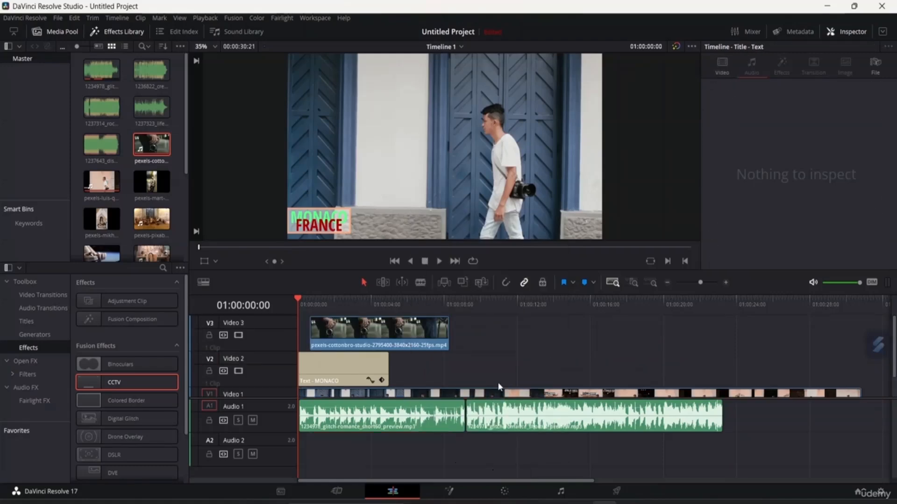
# - Move the pexels-cottonbro video clip to Video 2 and align its start with the second music piece, keeping the music pieces adjacent
pyautogui.moveTo(443, 339); pyautogui.dragTo(574, 364)
pyautogui.moveTo(568, 425)
pyautogui.mouseDown()
pyautogui.moveTo(580, 448)
pyautogui.moveTo(579, 426)
pyautogui.mouseUp()
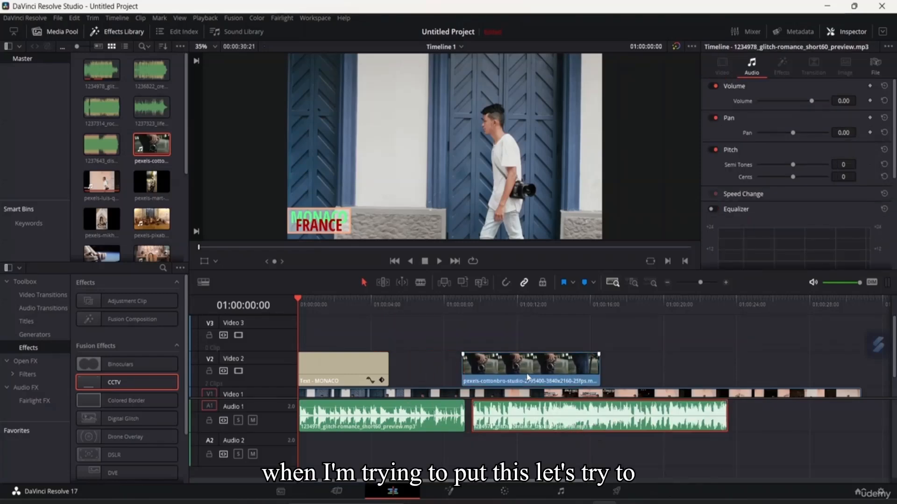
pyautogui.press('space')
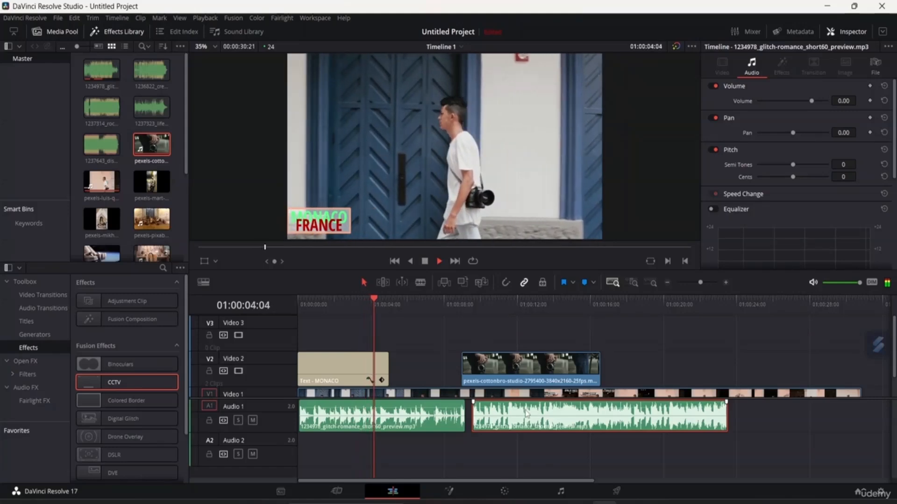
pyautogui.moveTo(531, 417); pyautogui.dragTo(518, 418)
pyautogui.click(590, 469)
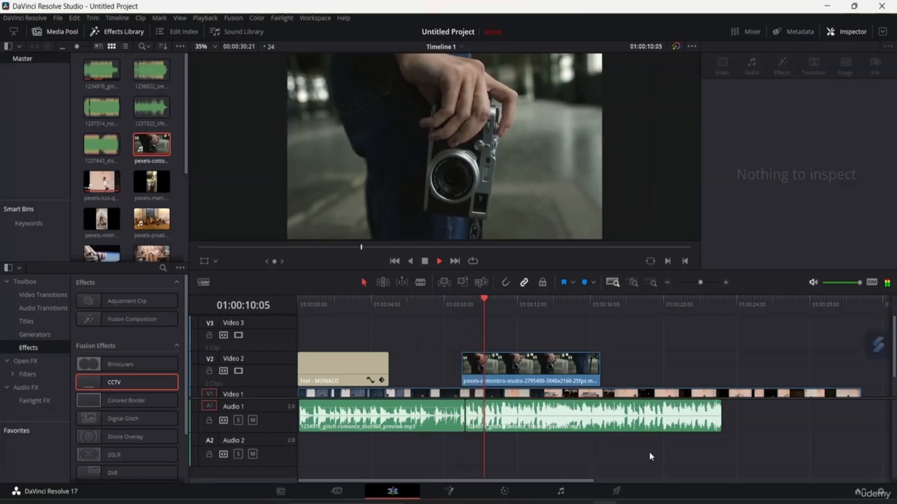
pyautogui.press('space')
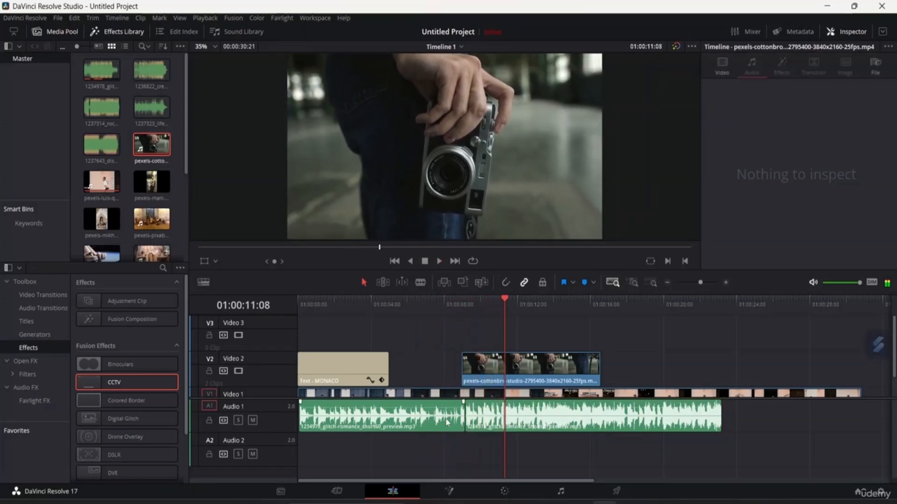
pyautogui.moveTo(478, 376); pyautogui.dragTo(483, 367)
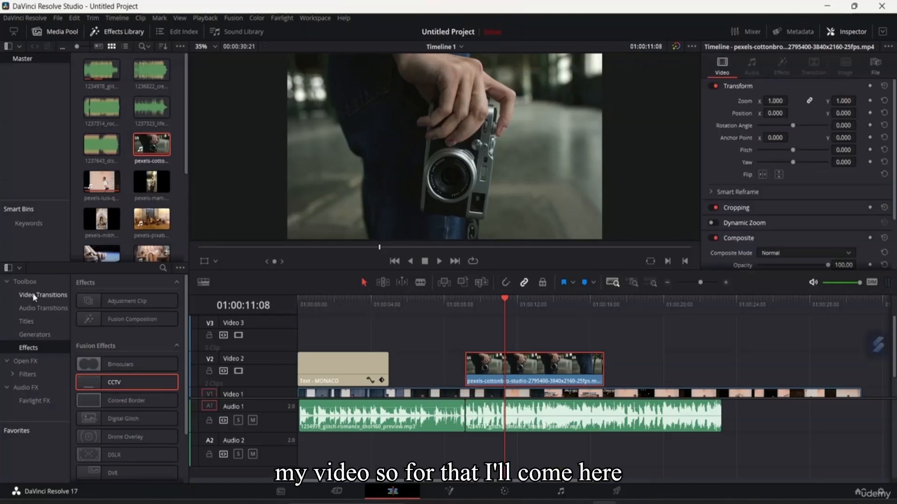
# - Examine the available video transitions, including the Dissolve, Iris, Motion, Shape and Wipe groups
pyautogui.click(46, 296)
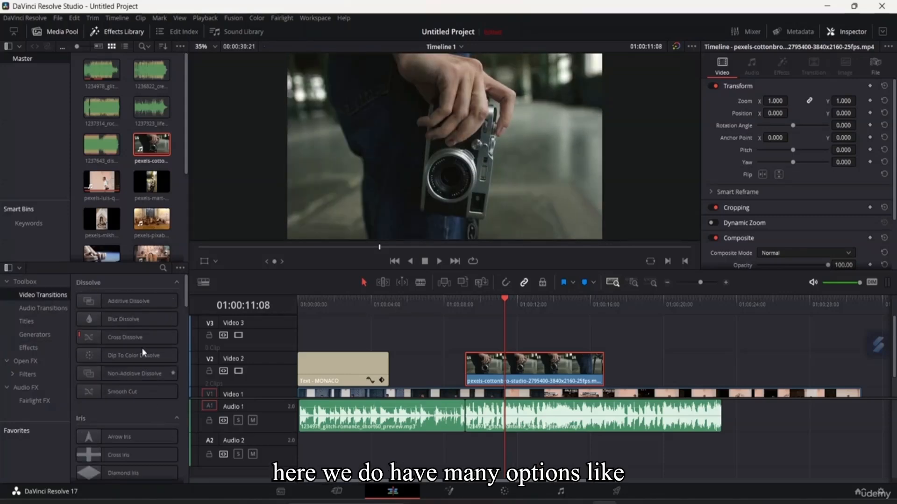
pyautogui.click(109, 321)
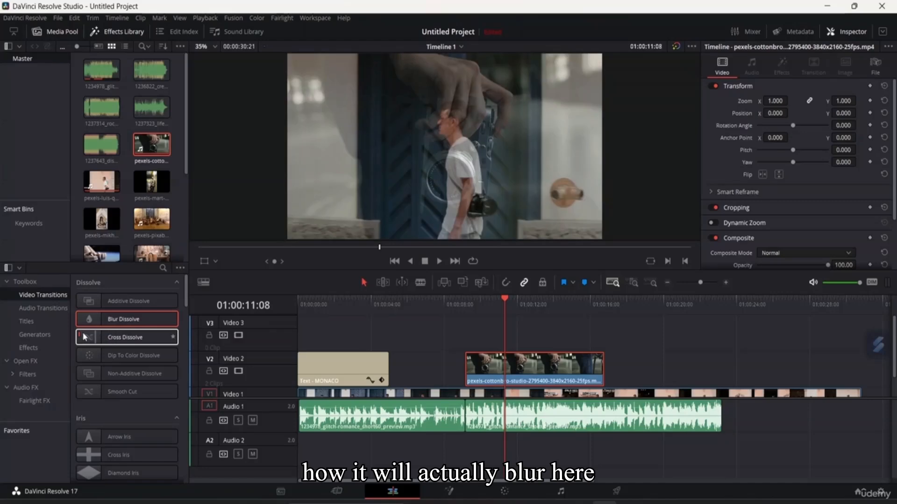
pyautogui.click(143, 339)
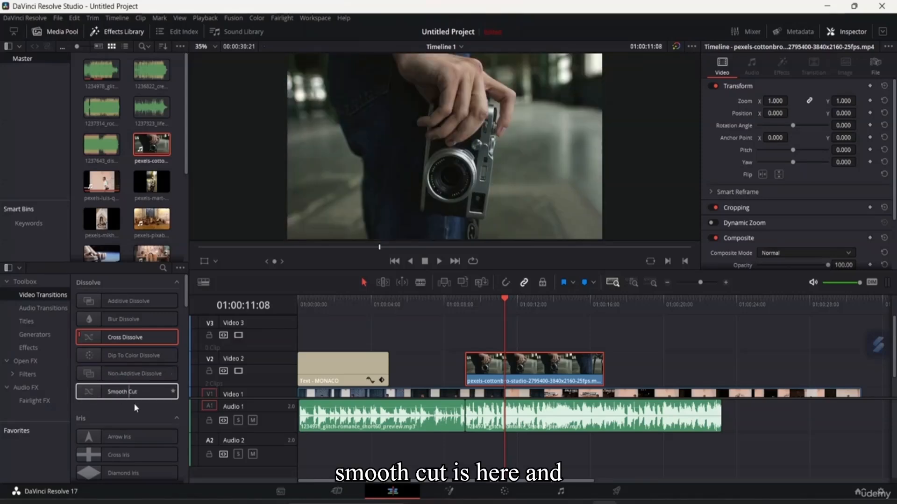
pyautogui.scroll(-3, 134, 406)
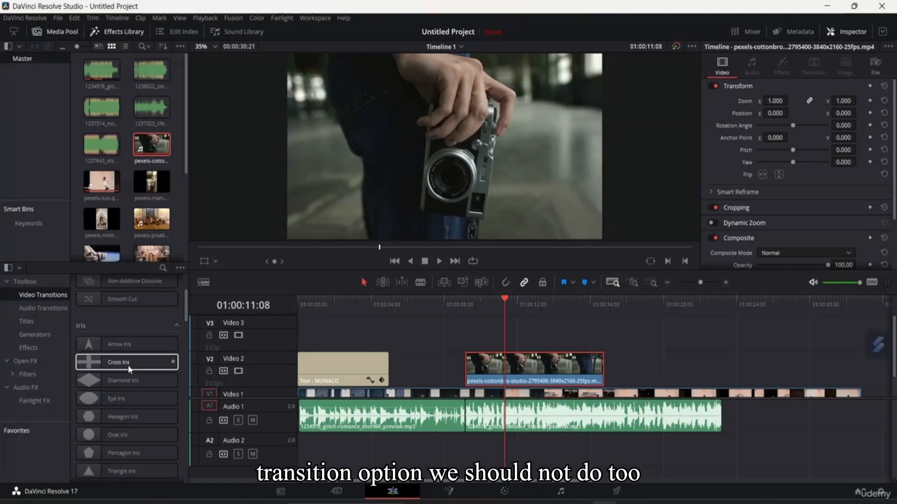
pyautogui.scroll(-3, 126, 369)
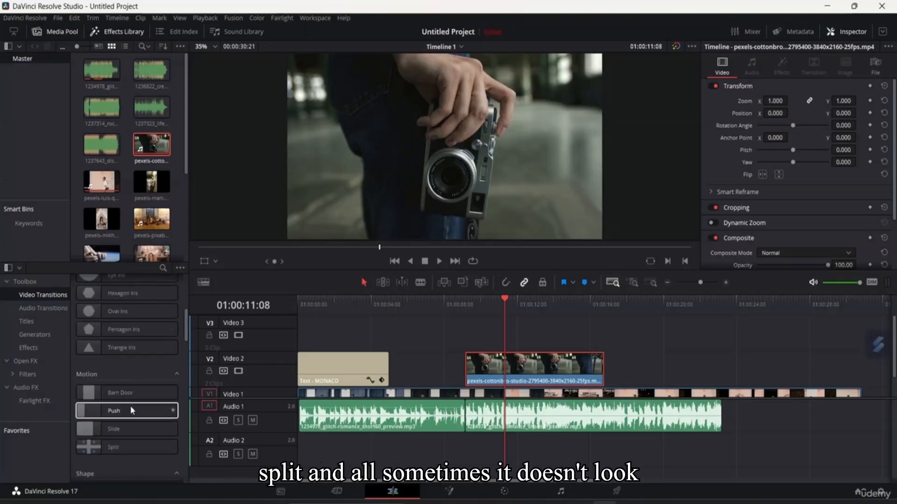
pyautogui.scroll(-5, 145, 400)
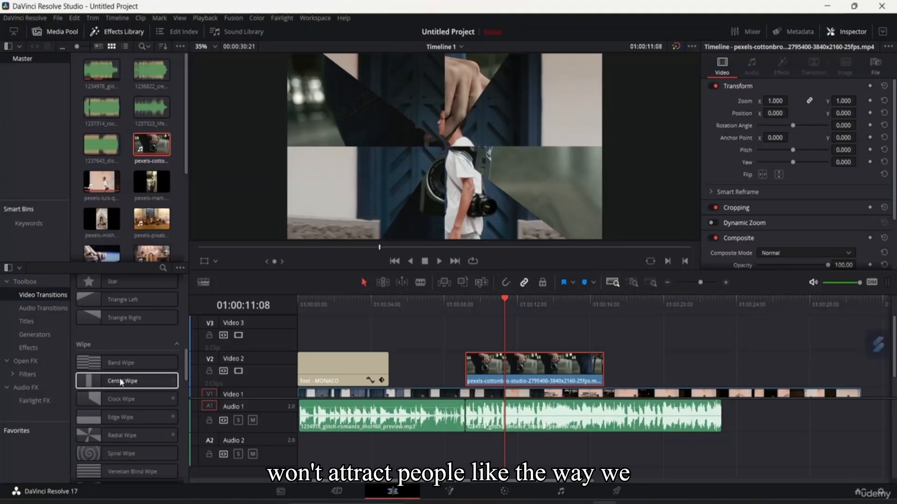
pyautogui.scroll(-5, 125, 376)
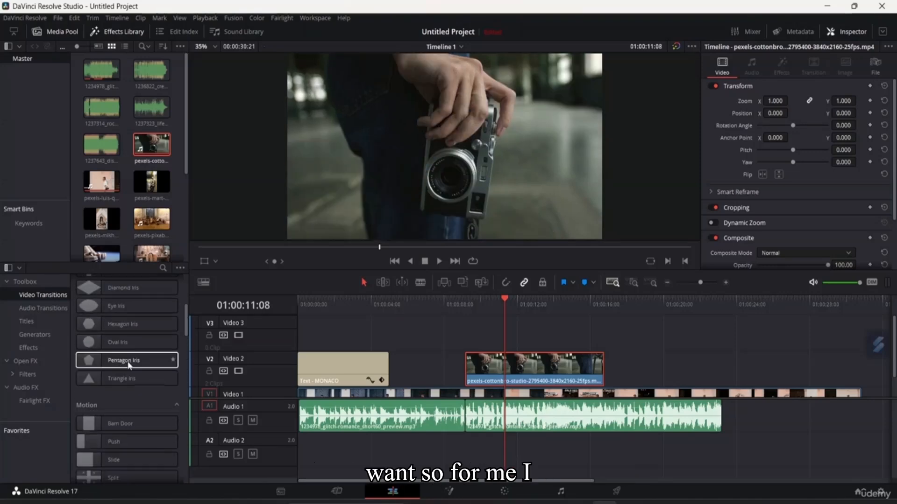
pyautogui.scroll(5, 128, 364)
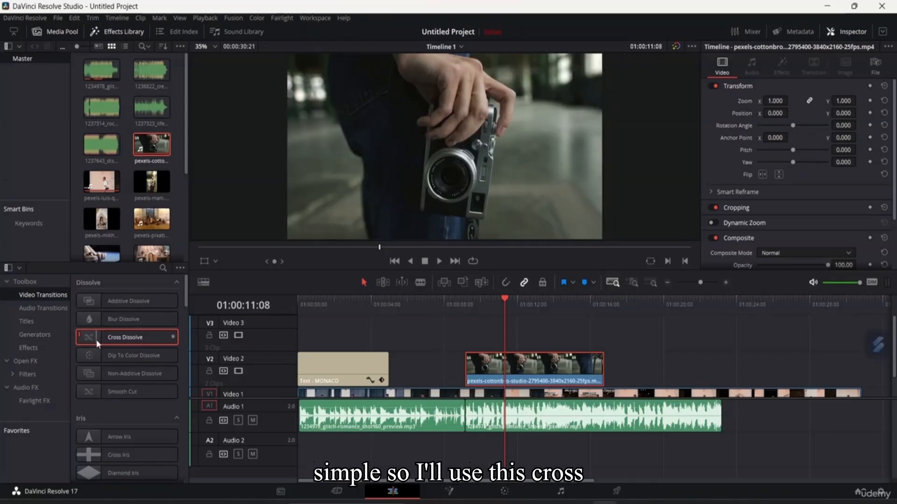
# - Add a Cross Dissolve at the start of the MONACO title and a Dip To Color Dissolve at its end
pyautogui.moveTo(94, 337); pyautogui.dragTo(313, 365)
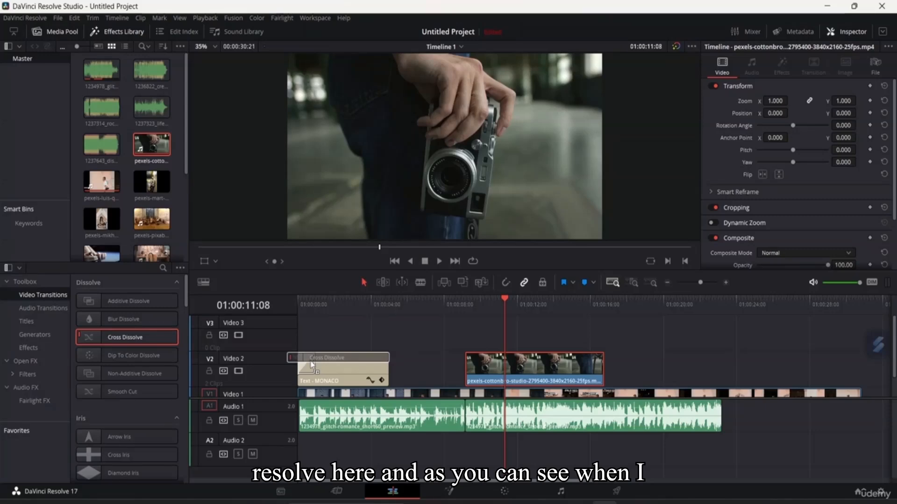
pyautogui.moveTo(311, 365)
pyautogui.mouseDown()
pyautogui.moveTo(392, 363)
pyautogui.moveTo(399, 373)
pyautogui.moveTo(305, 369)
pyautogui.mouseUp()
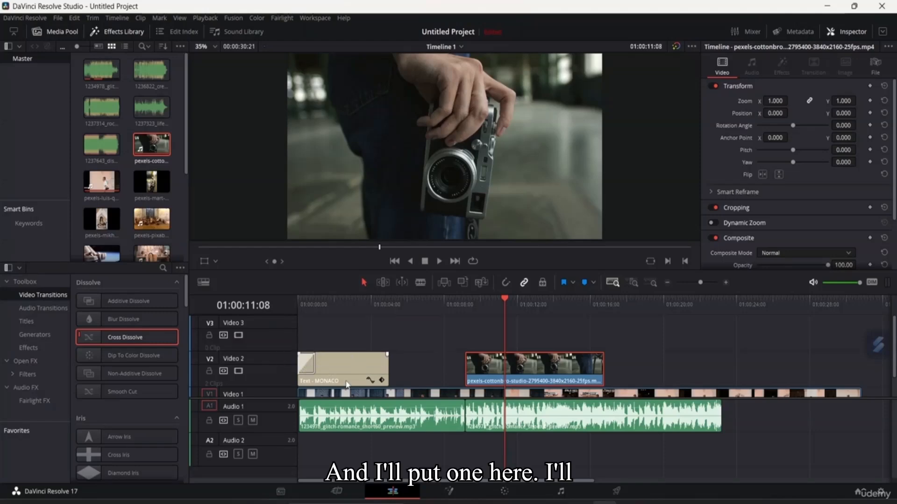
pyautogui.click(331, 358)
pyautogui.moveTo(124, 360); pyautogui.dragTo(380, 368)
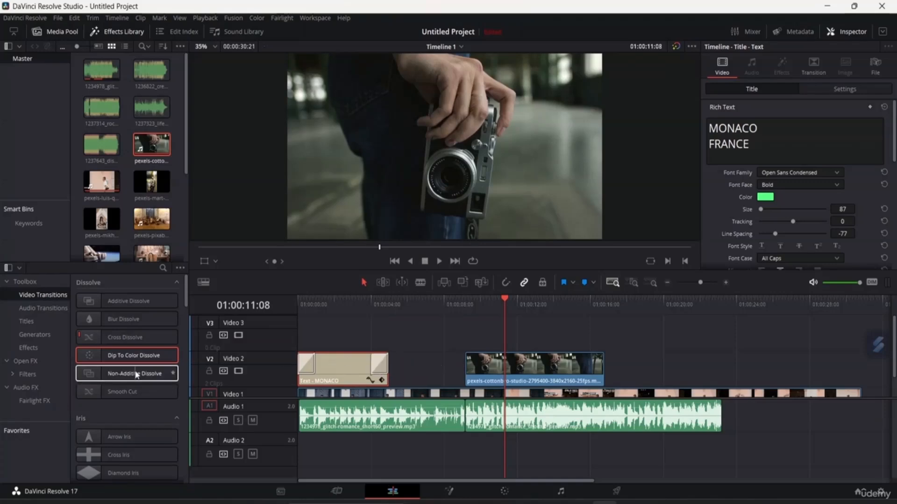
# - Add a Smooth Cut transition at the end of the pexels-cottonbro clip and a Blur Dissolve at its start
pyautogui.moveTo(130, 372); pyautogui.dragTo(190, 379)
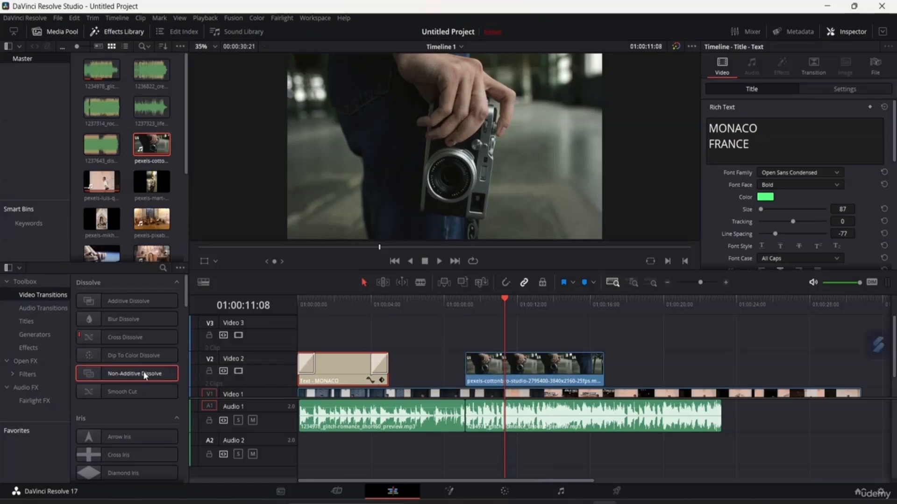
pyautogui.moveTo(130, 392); pyautogui.dragTo(590, 372)
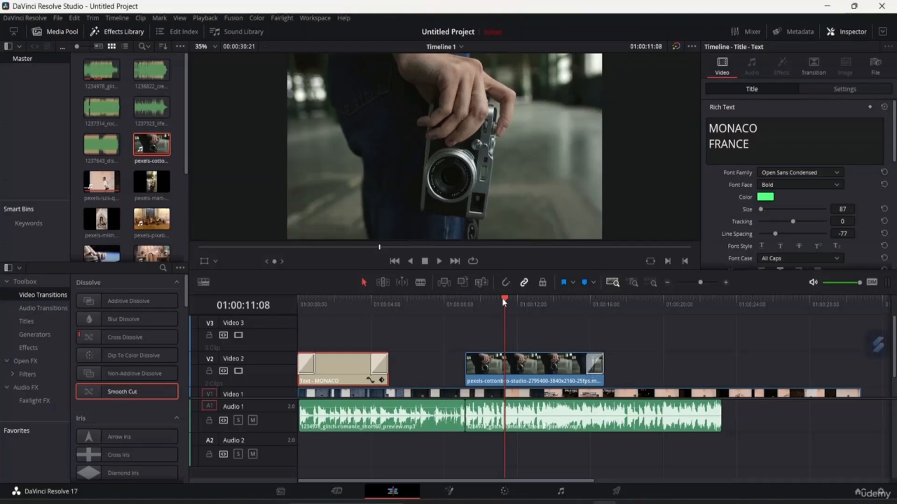
pyautogui.moveTo(503, 301); pyautogui.dragTo(288, 299)
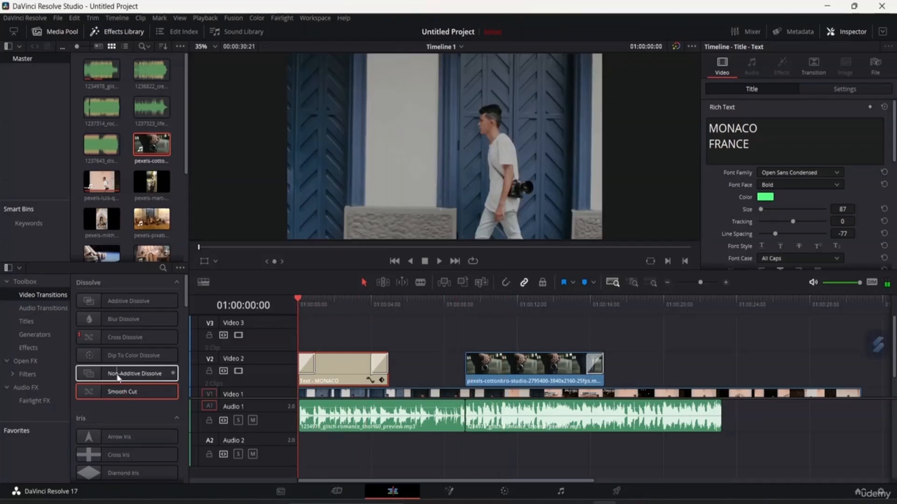
pyautogui.scroll(-4, 133, 432)
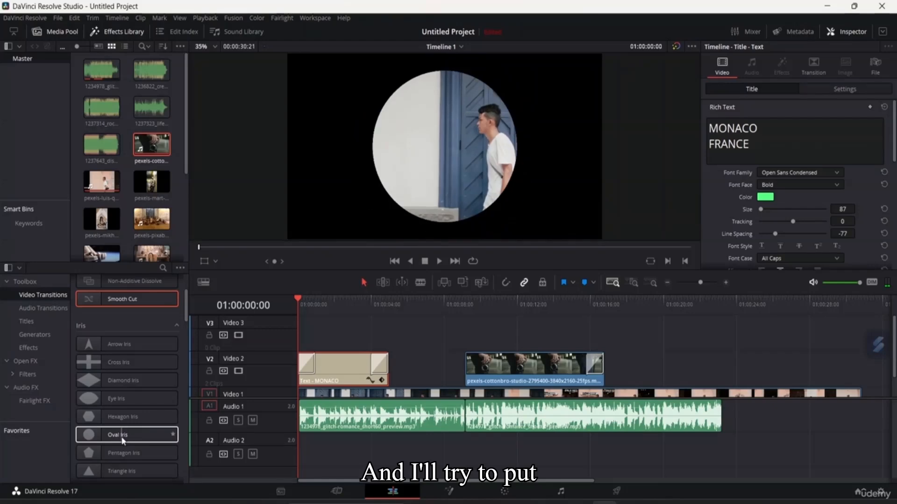
pyautogui.scroll(-8, 123, 434)
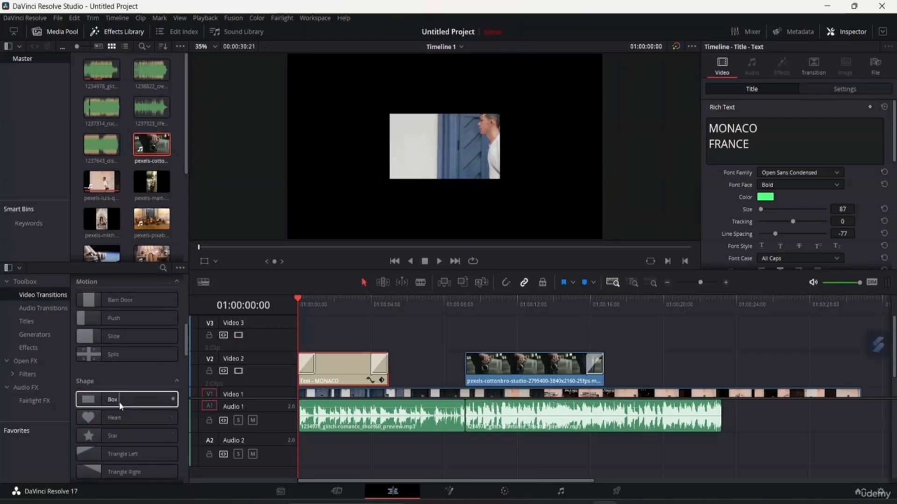
pyautogui.scroll(12, 122, 374)
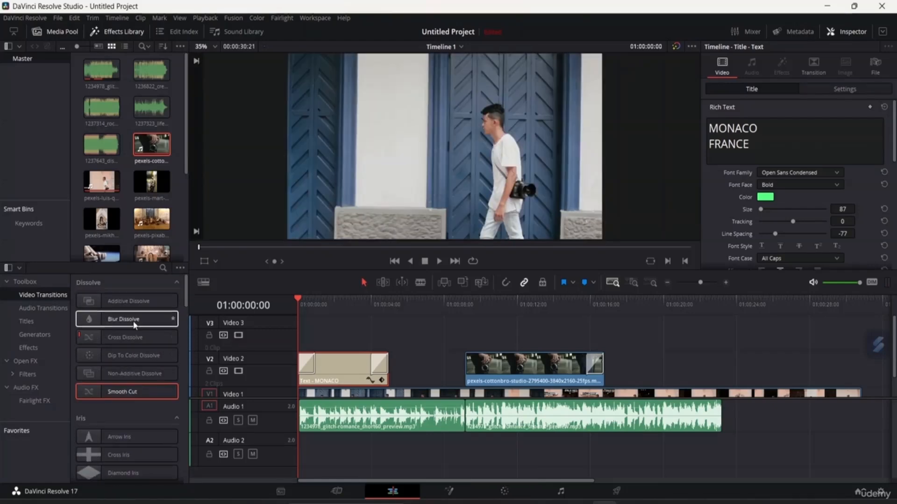
pyautogui.moveTo(122, 319); pyautogui.dragTo(480, 357)
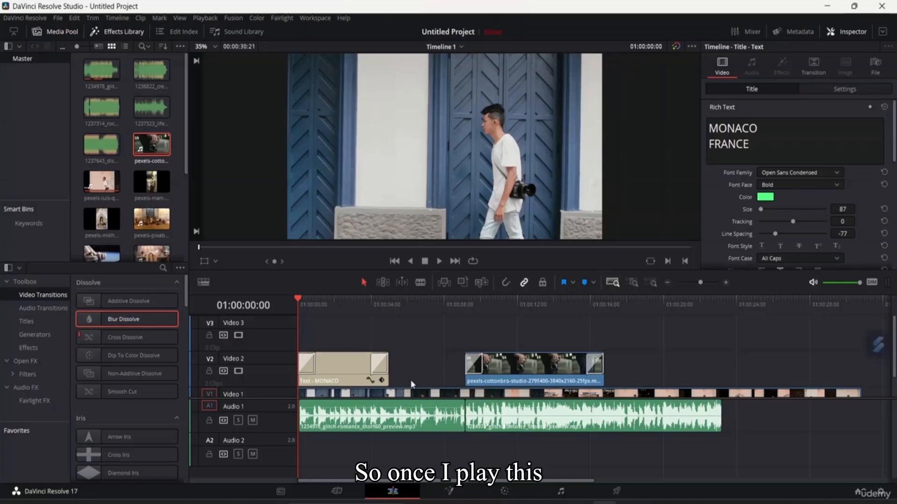
# - Play the timeline from the beginning to review the transitions, and show the settings of the Cross Dissolve at the title's start
pyautogui.press('space')
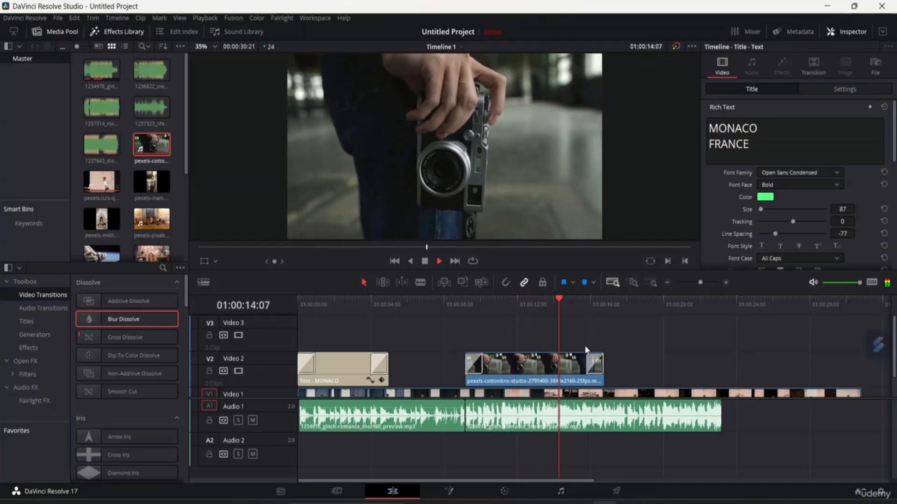
pyautogui.press('space')
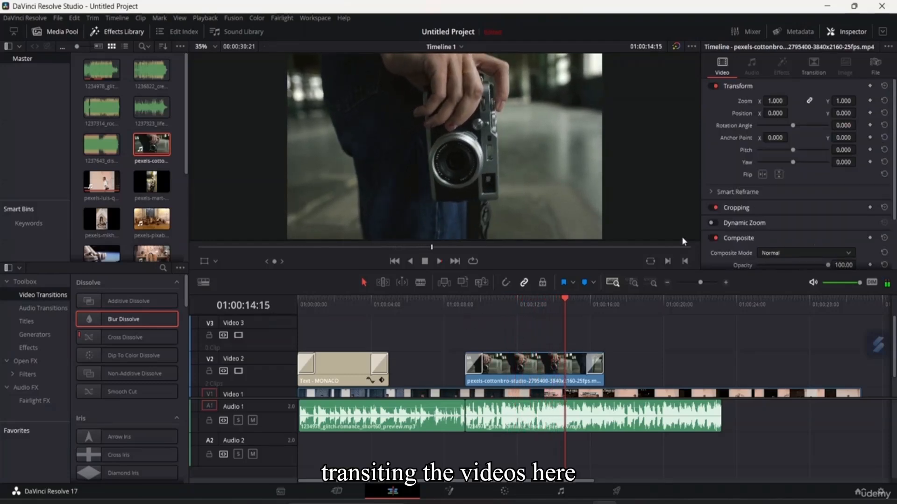
pyautogui.scroll(-1, 676, 239)
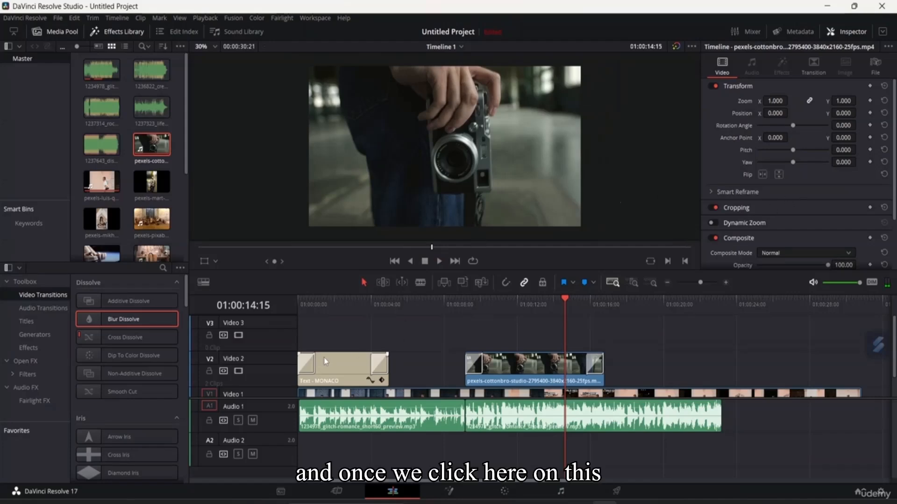
pyautogui.click(308, 364)
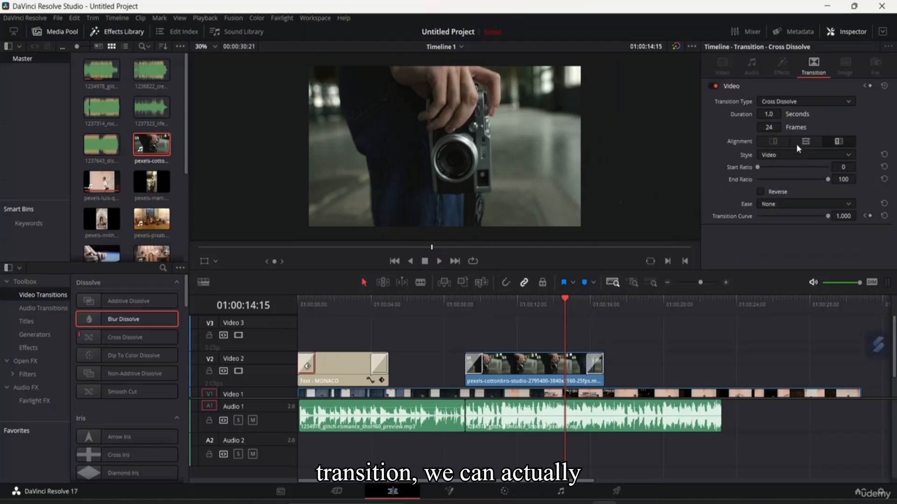
# - Change the transition at the start of the MONACO title to Dip To Color Dissolve and scrub into it
pyautogui.click(837, 99)
pyautogui.click(836, 99)
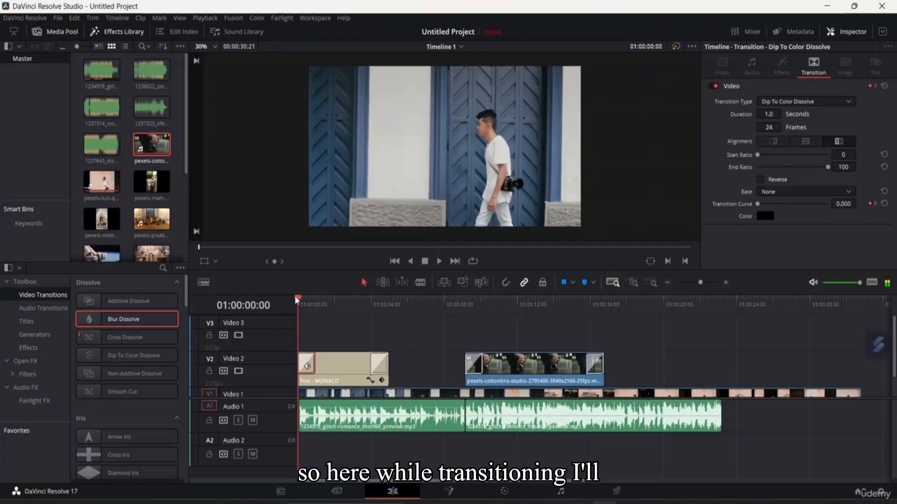
pyautogui.moveTo(300, 298); pyautogui.dragTo(308, 302)
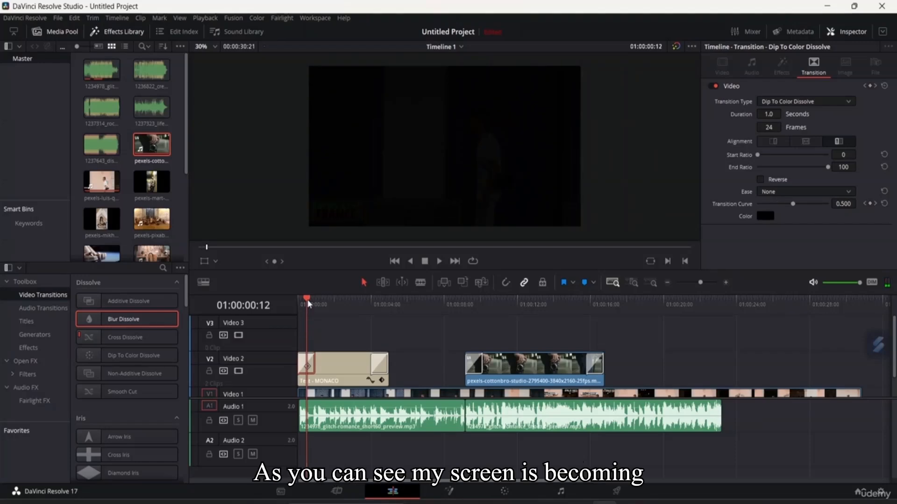
# - Try white and orange (#ffaa00) as the dip color of the title's opening transition, and play it from the timeline's start
pyautogui.click(766, 217)
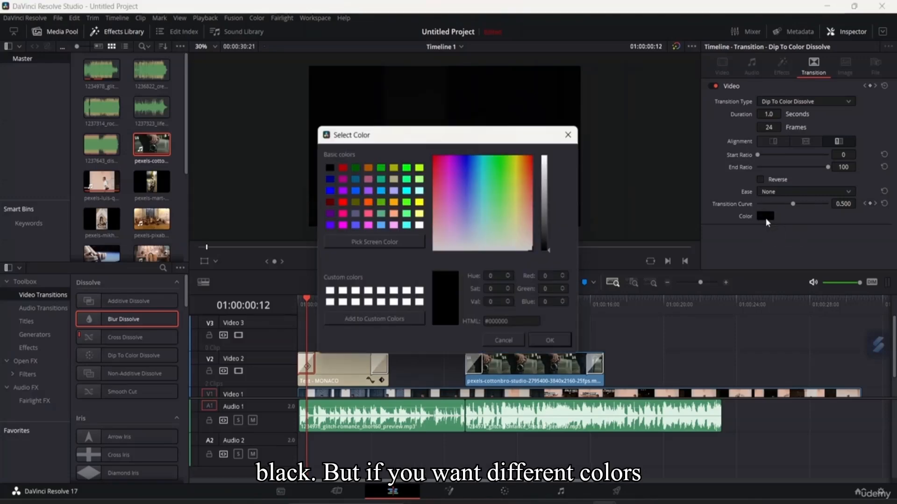
pyautogui.click(419, 226)
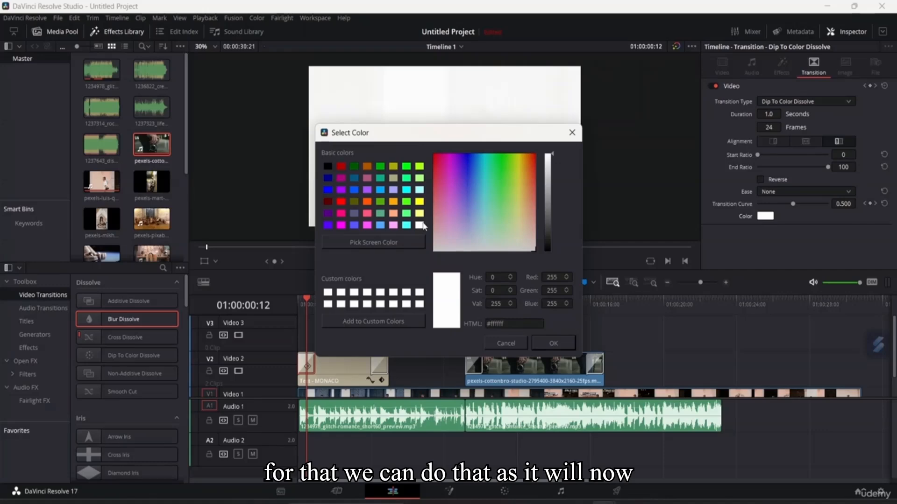
pyautogui.click(395, 203)
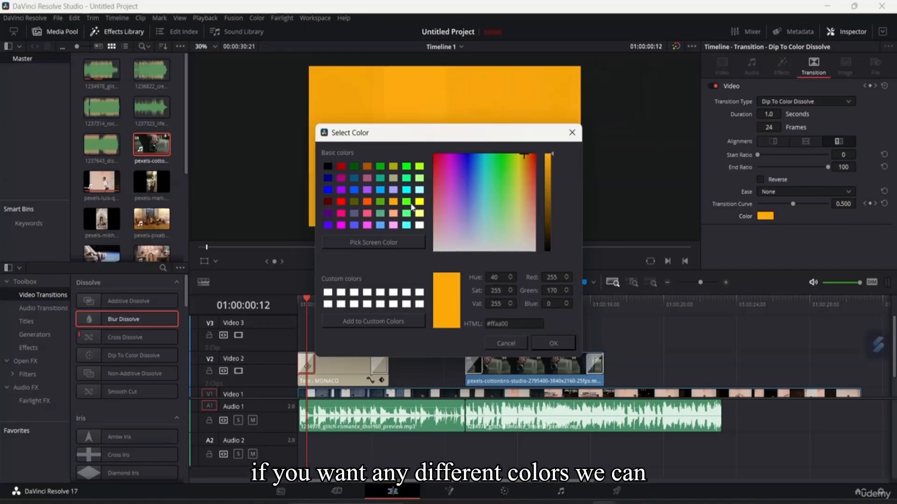
pyautogui.click(569, 344)
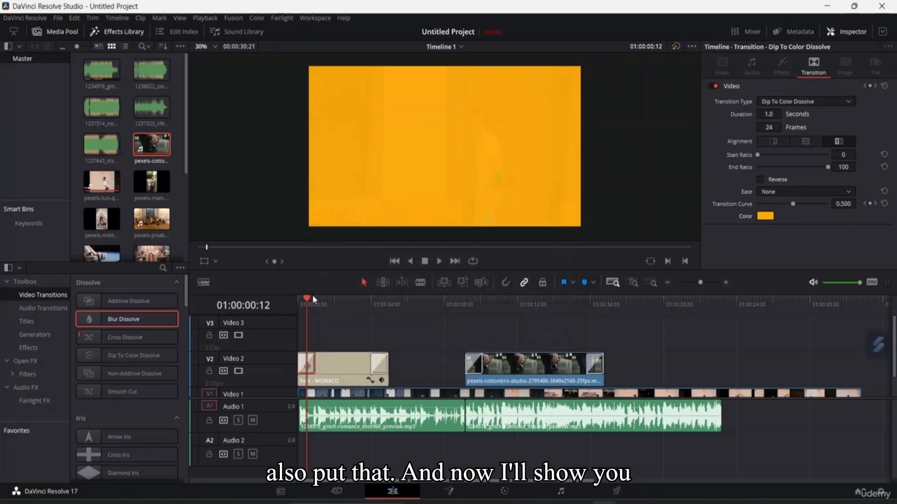
pyautogui.moveTo(313, 299); pyautogui.dragTo(292, 295)
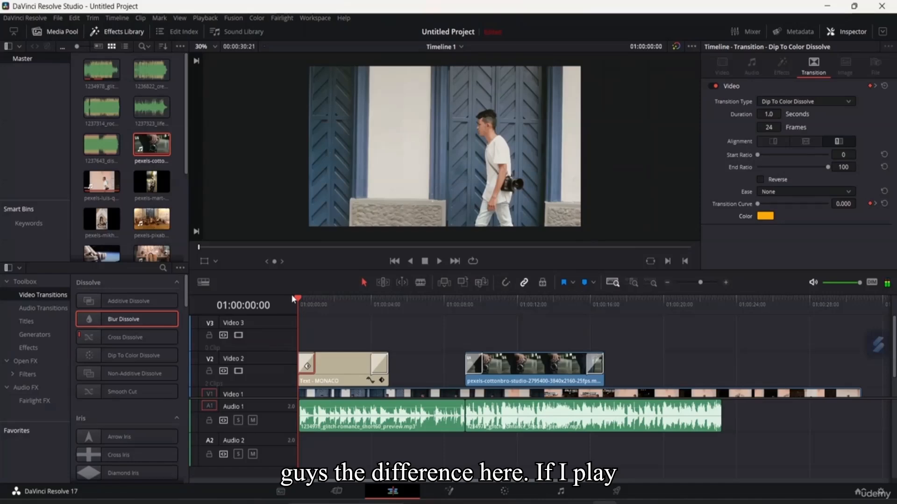
pyautogui.press('space')
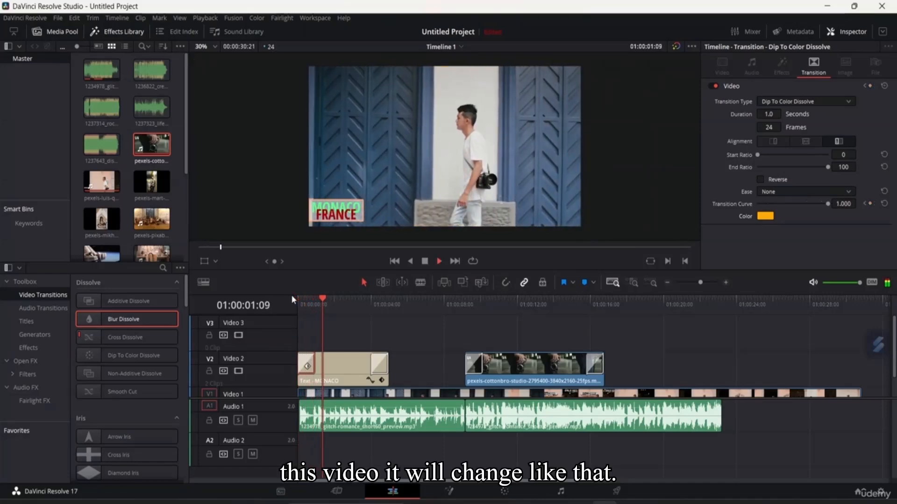
pyautogui.press('space')
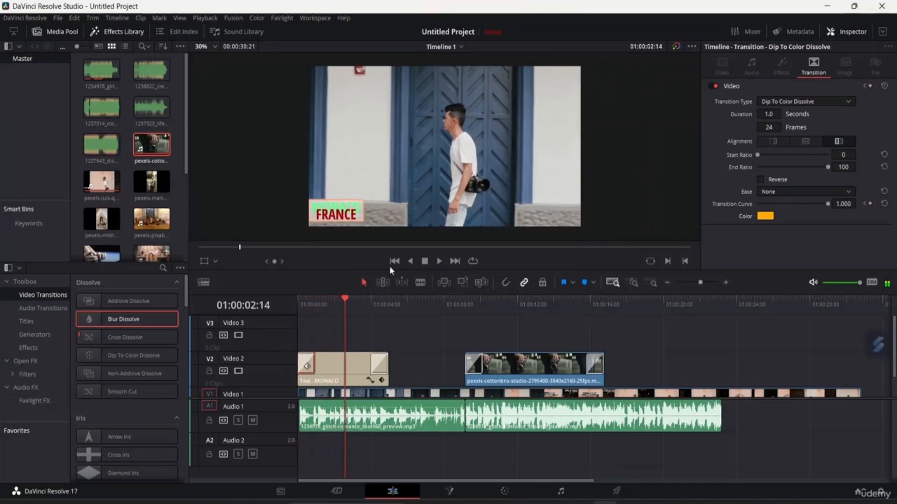
# - Set the dip color of the title's opening transition to white (#ffffff)
pyautogui.click(765, 217)
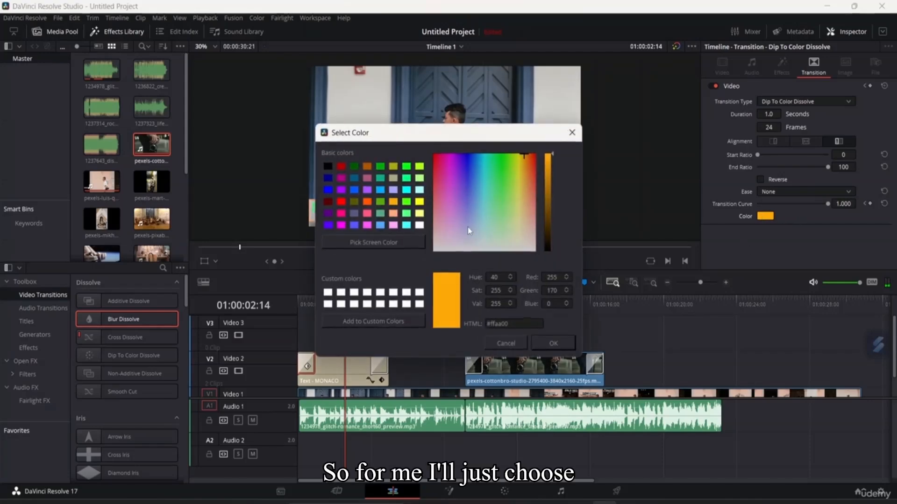
pyautogui.click(419, 226)
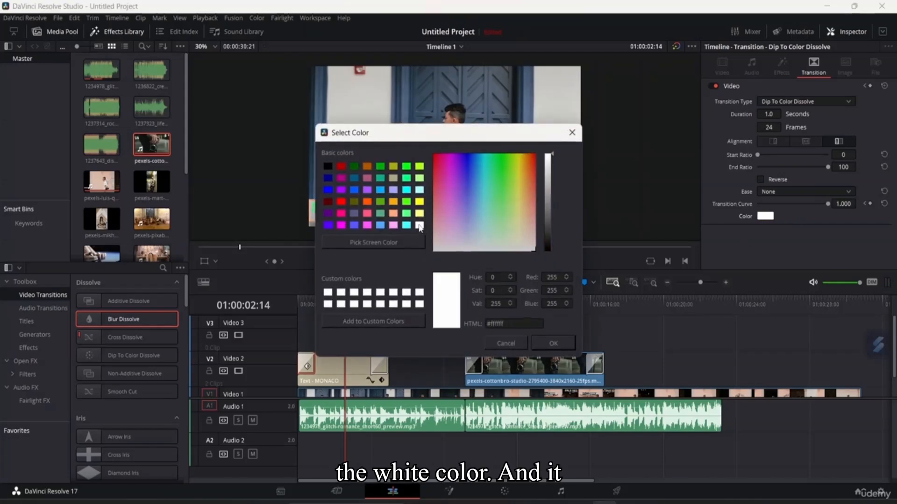
pyautogui.click(547, 343)
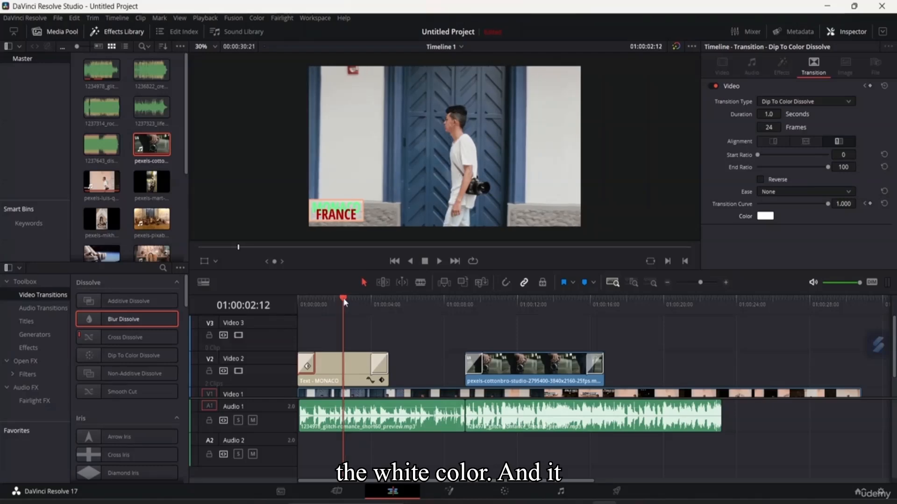
# - Play the title section from near its start, show the end transition's settings, and scrub back to the timeline's beginning
pyautogui.click(303, 299)
pyautogui.press('space')
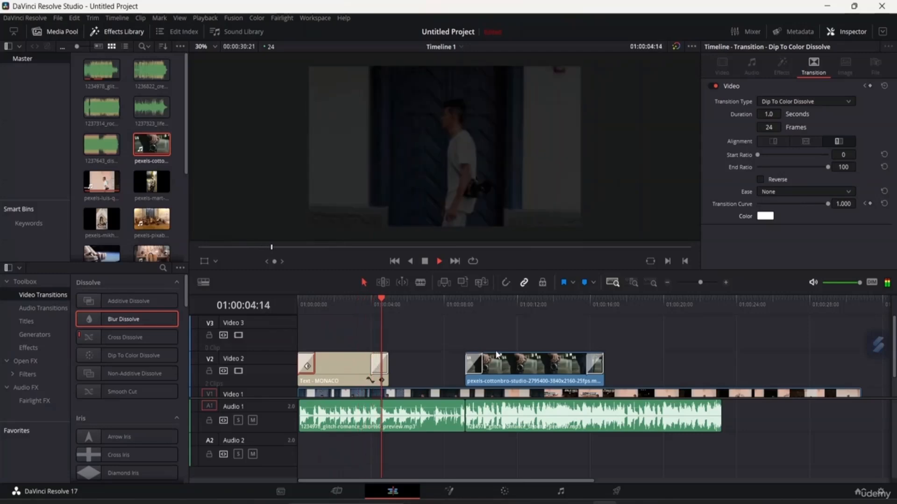
pyautogui.press('space')
pyautogui.click(377, 365)
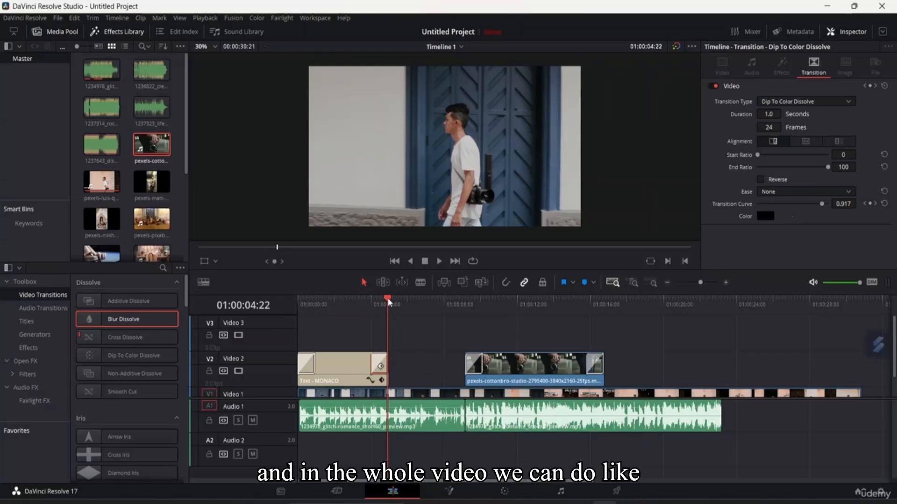
pyautogui.moveTo(395, 306); pyautogui.dragTo(276, 310)
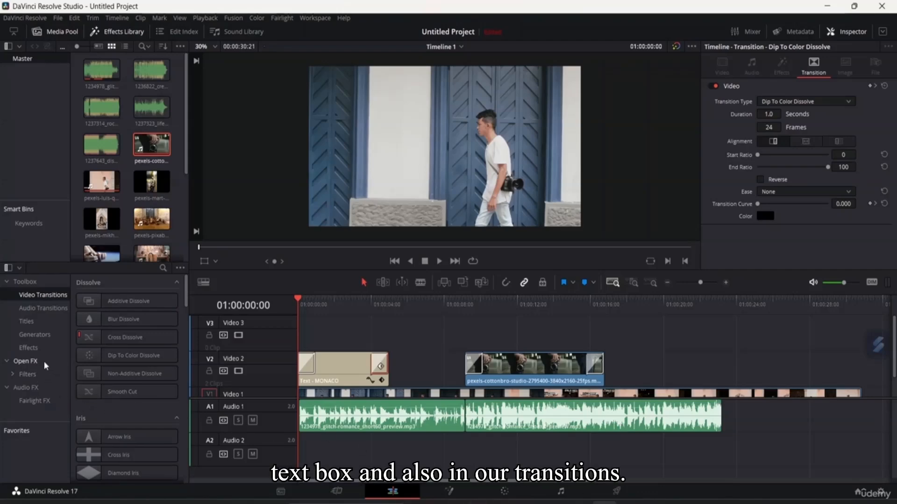
# - Browse the toolbox effects, preview CCTV, and examine the other Fusion effects such as Digital Glitch, DSLR and Colored Border
pyautogui.click(44, 349)
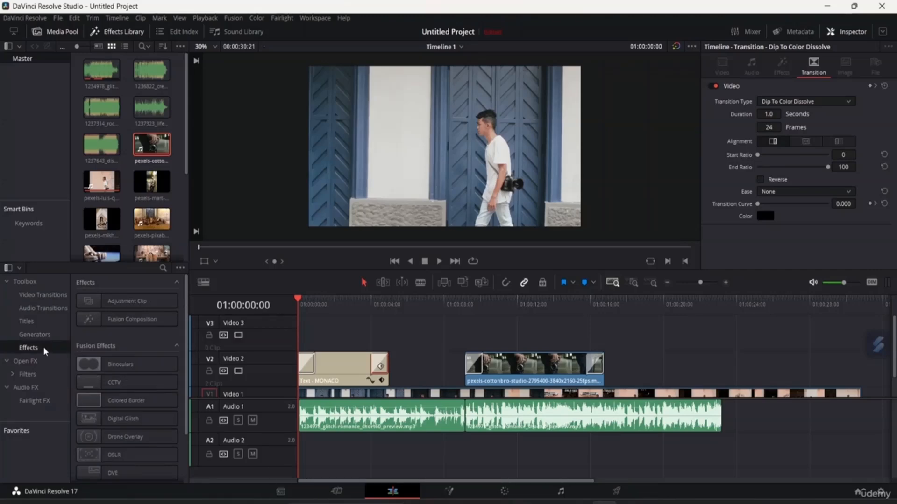
pyautogui.click(115, 385)
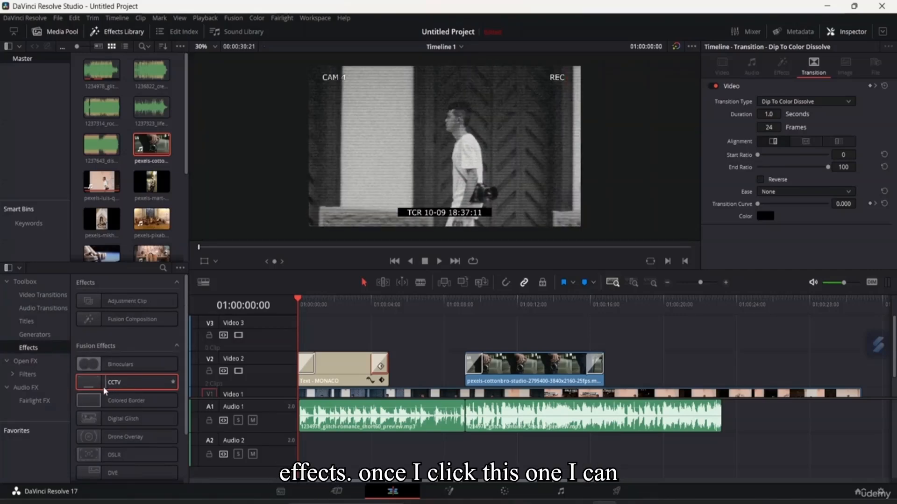
pyautogui.moveTo(160, 398)
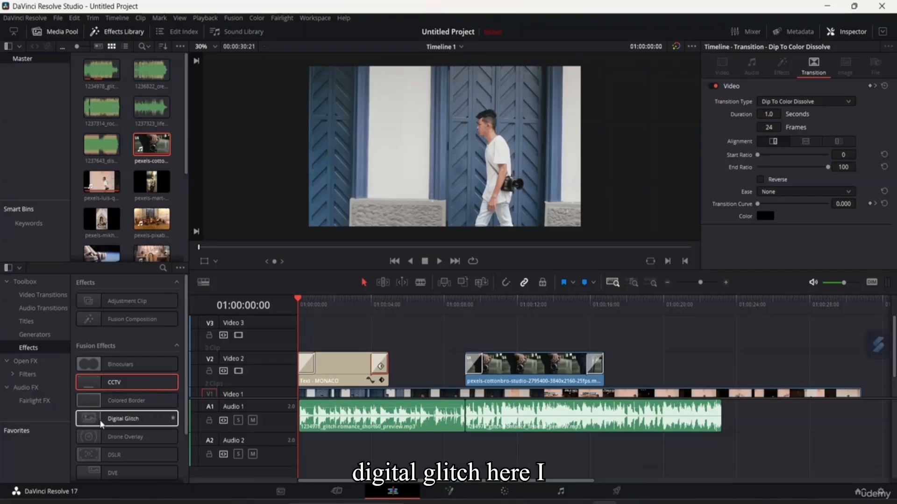
pyautogui.moveTo(100, 423)
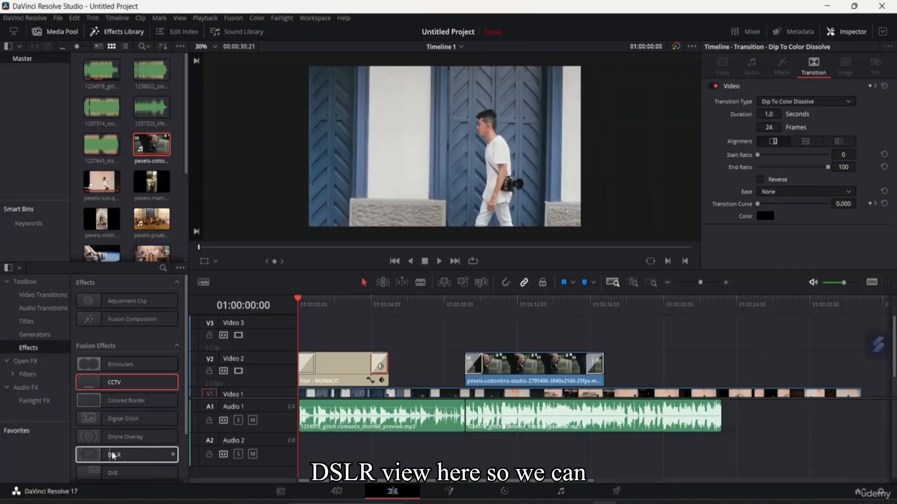
pyautogui.scroll(-3, 140, 446)
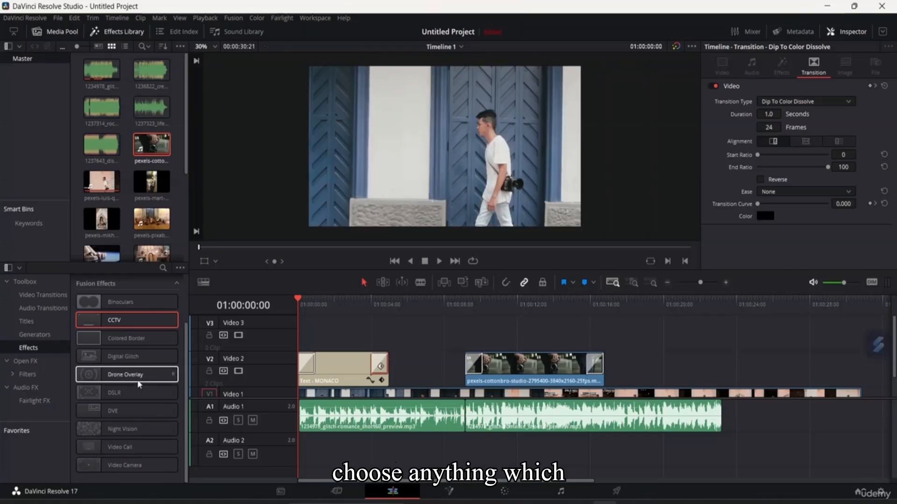
pyautogui.scroll(3, 134, 374)
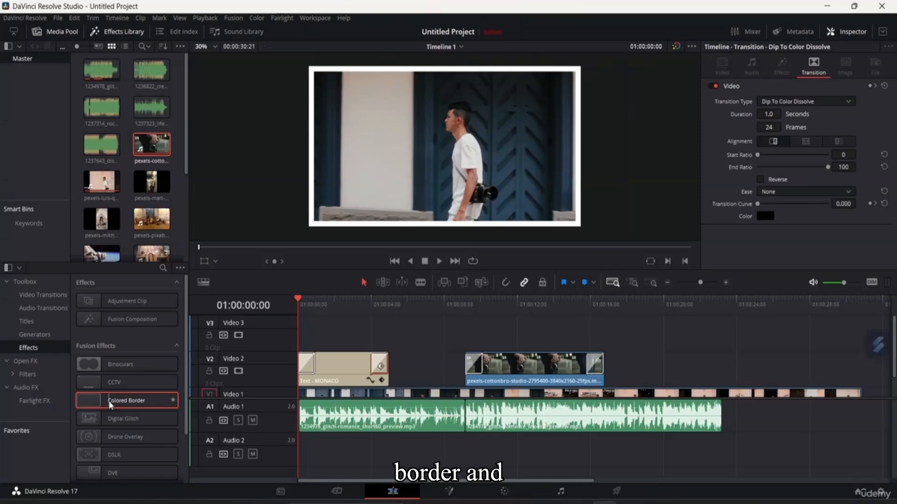
# - Apply the Colored Border effect to the clip on Video 1, play the result, and select the MONACO title
pyautogui.moveTo(111, 404); pyautogui.dragTo(341, 398)
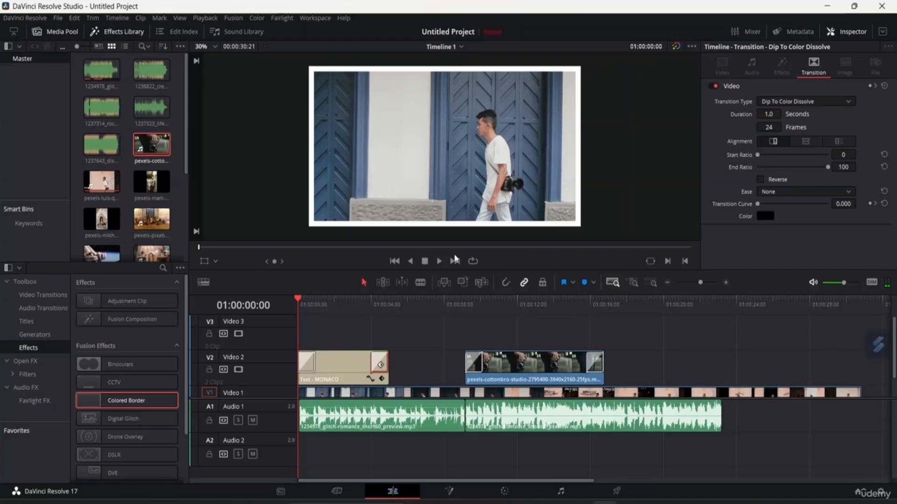
pyautogui.click(440, 260)
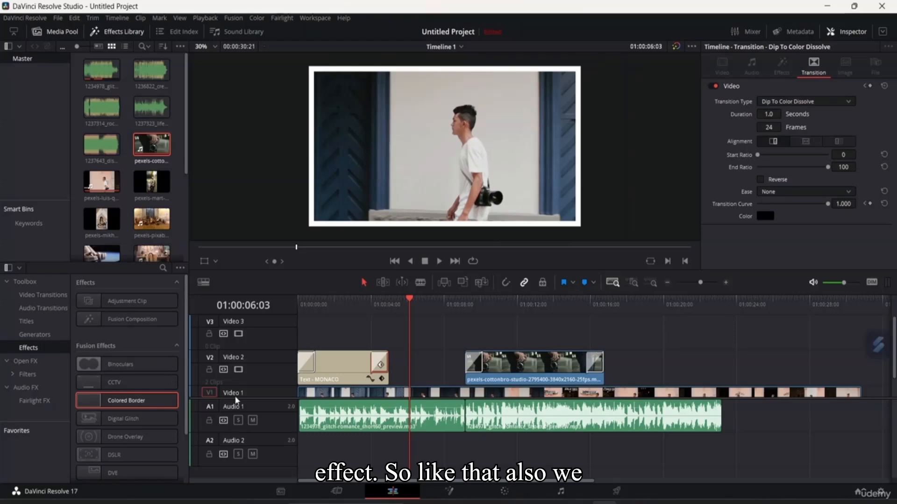
pyautogui.click(334, 379)
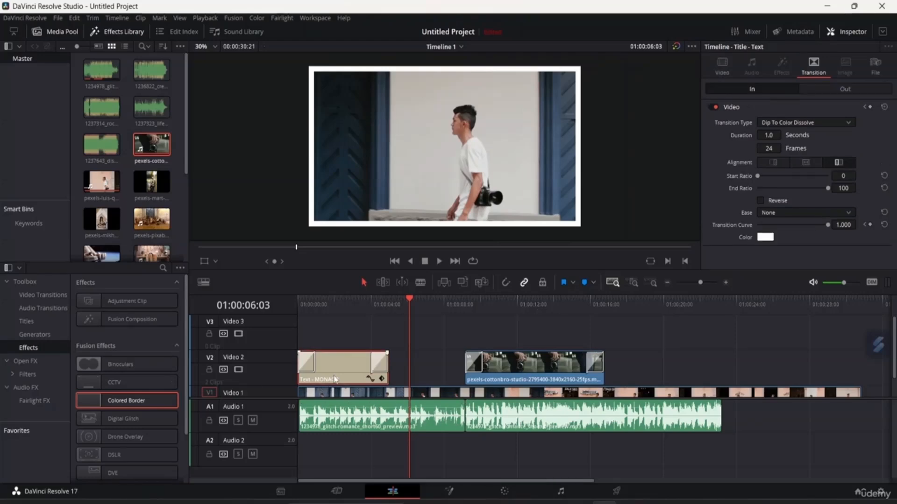